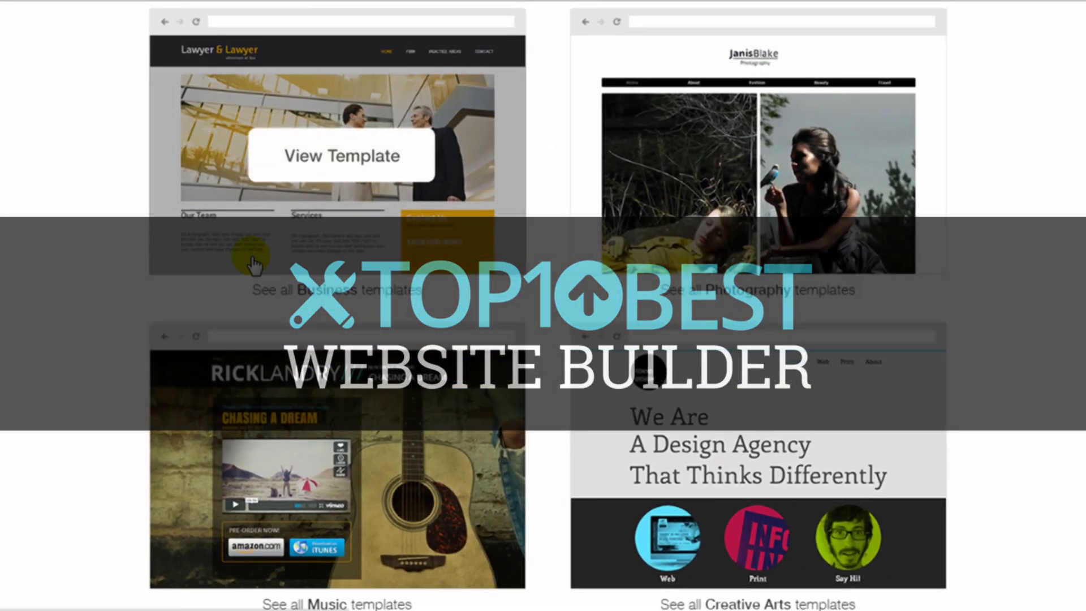
Preview the Lawyer & Lawyer business template from the gallery
left_click(298, 164)
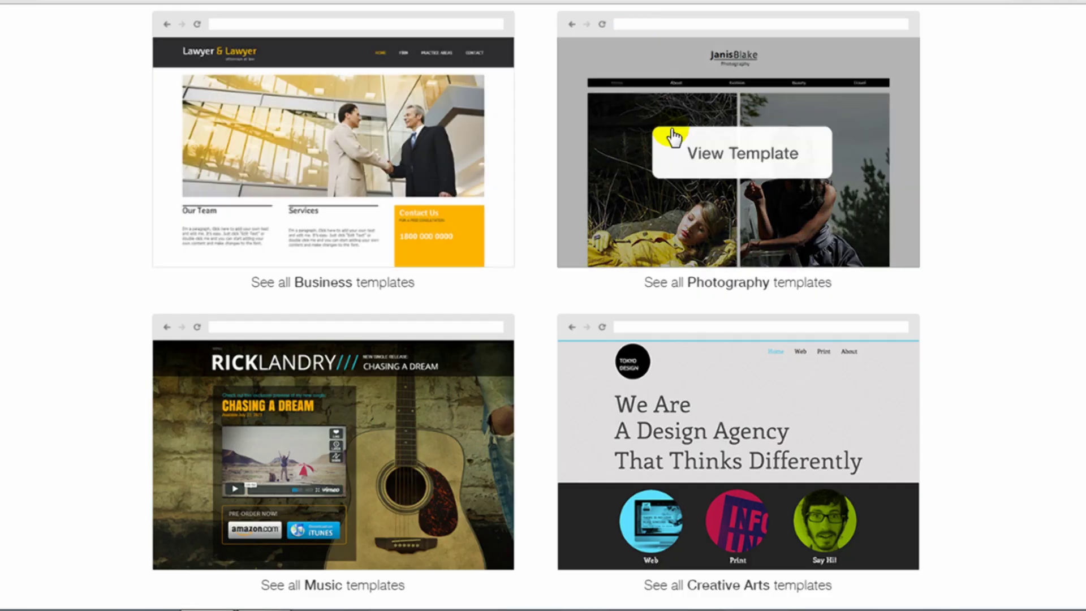
Preview the Tokyo Design creative arts template, then load the site in the HTML5 editor
left_click(679, 396)
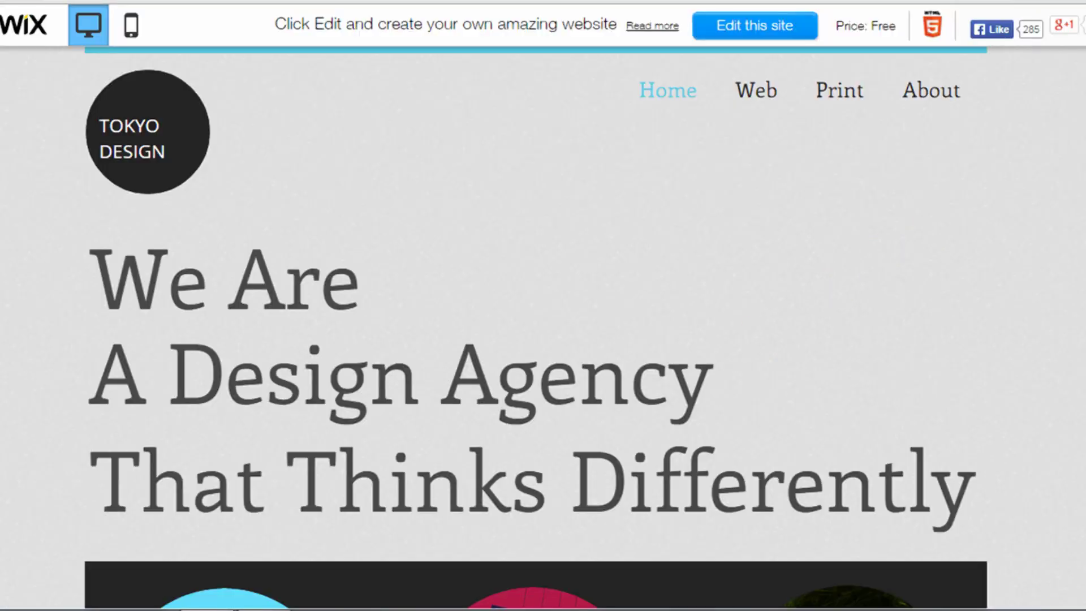
scroll(543, 340, "down", 2)
scroll(542, 339, "down", 1)
scroll(543, 340, "down", 2)
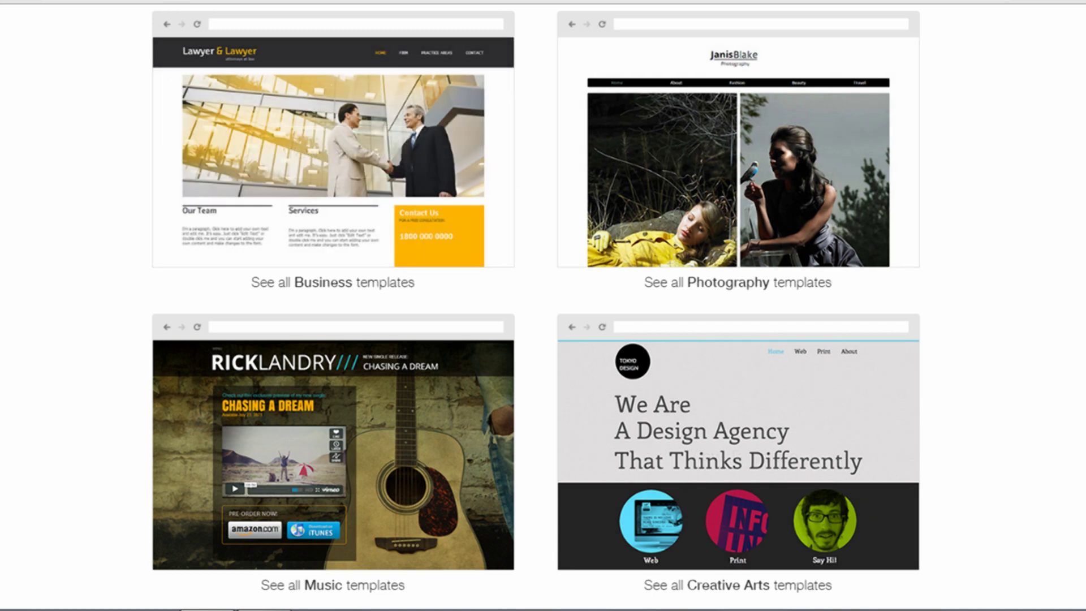
scroll(543, 340, "down", 1)
scroll(543, 340, "down", 1)
scroll(543, 340, "down", 1)
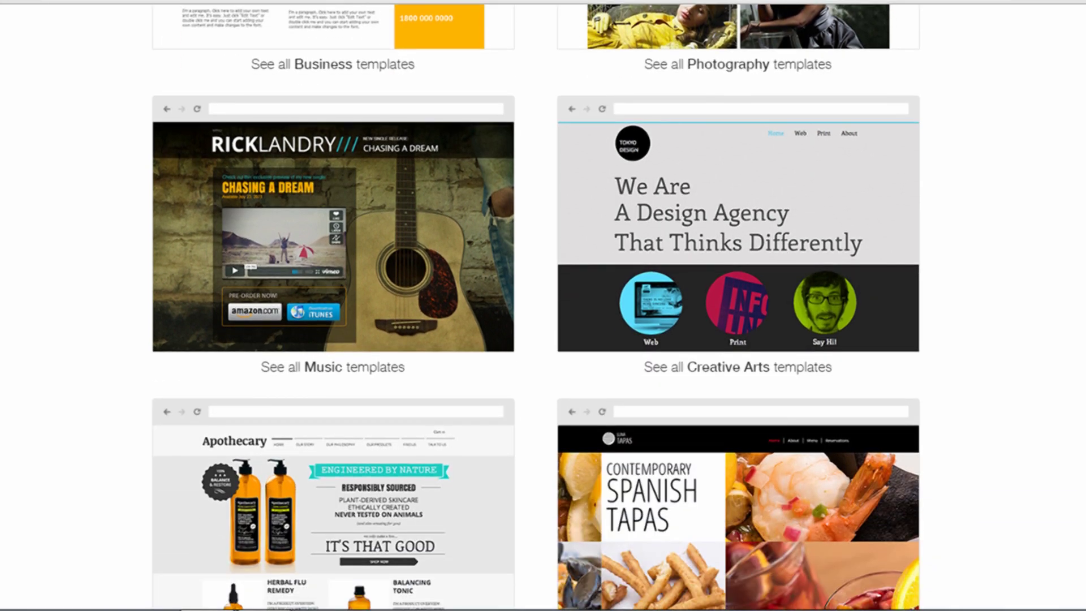
scroll(543, 339, "down", 1)
scroll(544, 339, "down", 1)
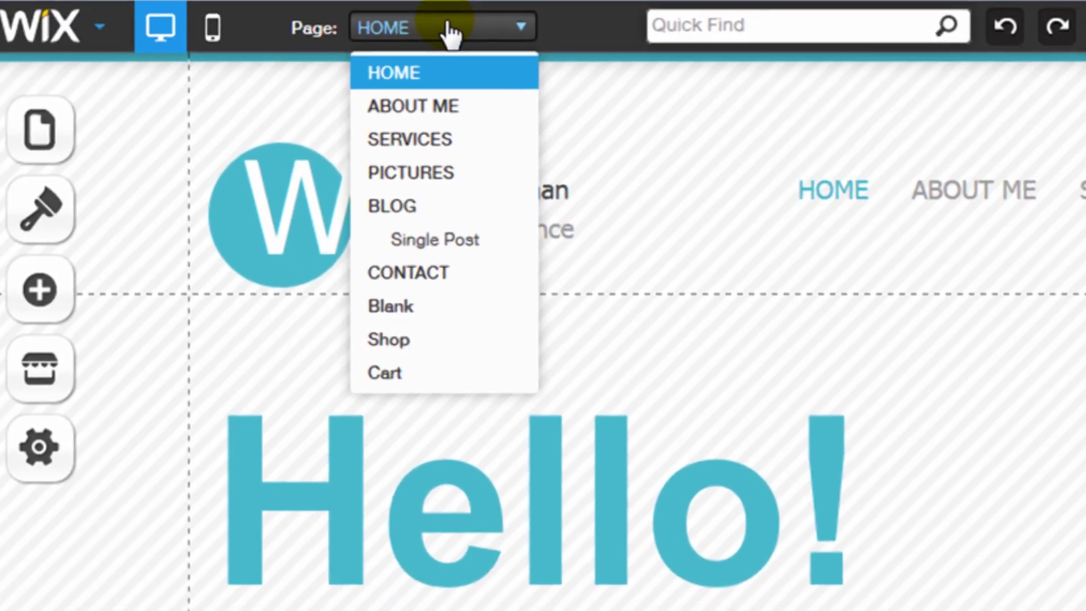
Add a new Blank page to the site from the Pages panel
left_click(460, 28)
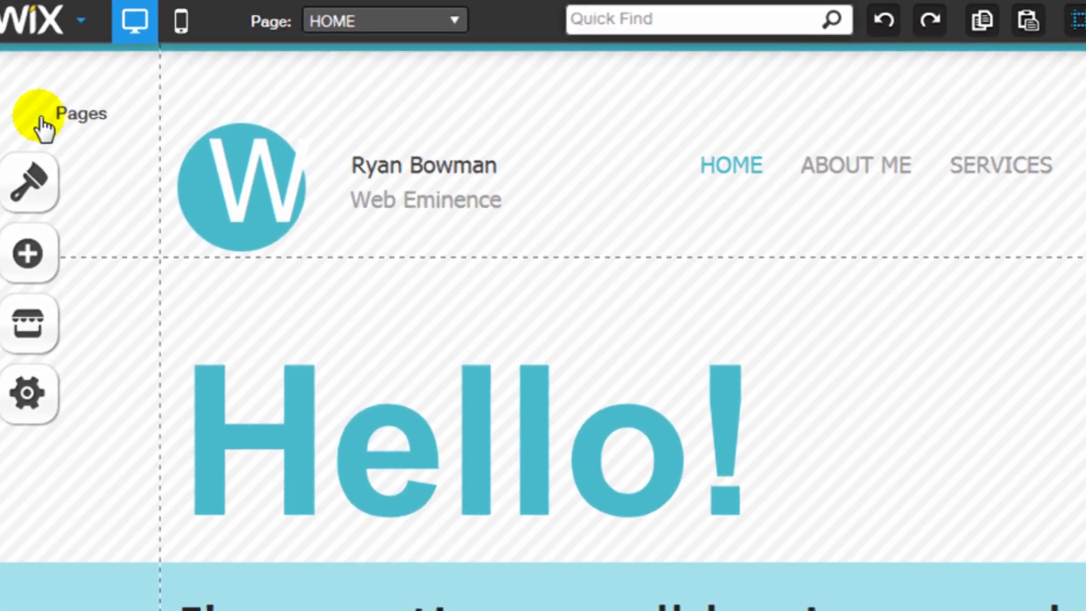
left_click(39, 123)
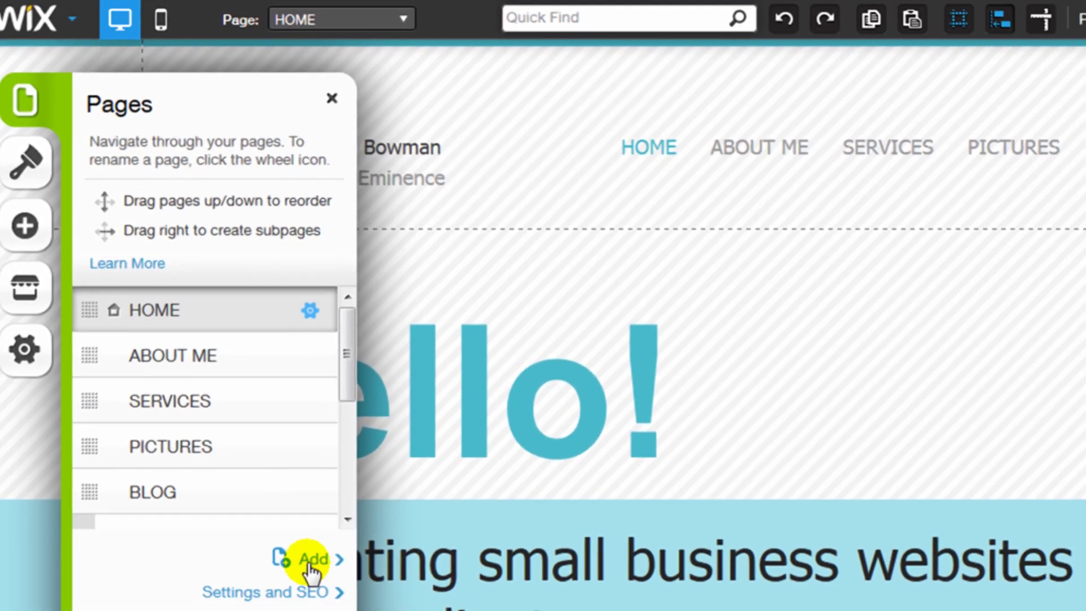
left_click(301, 543)
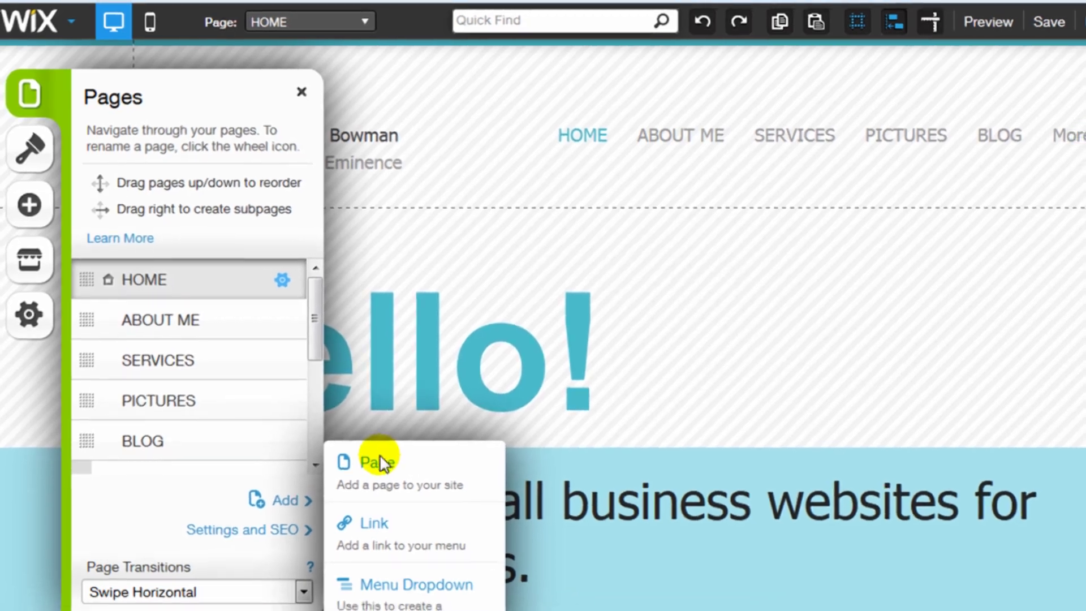
left_click(377, 458)
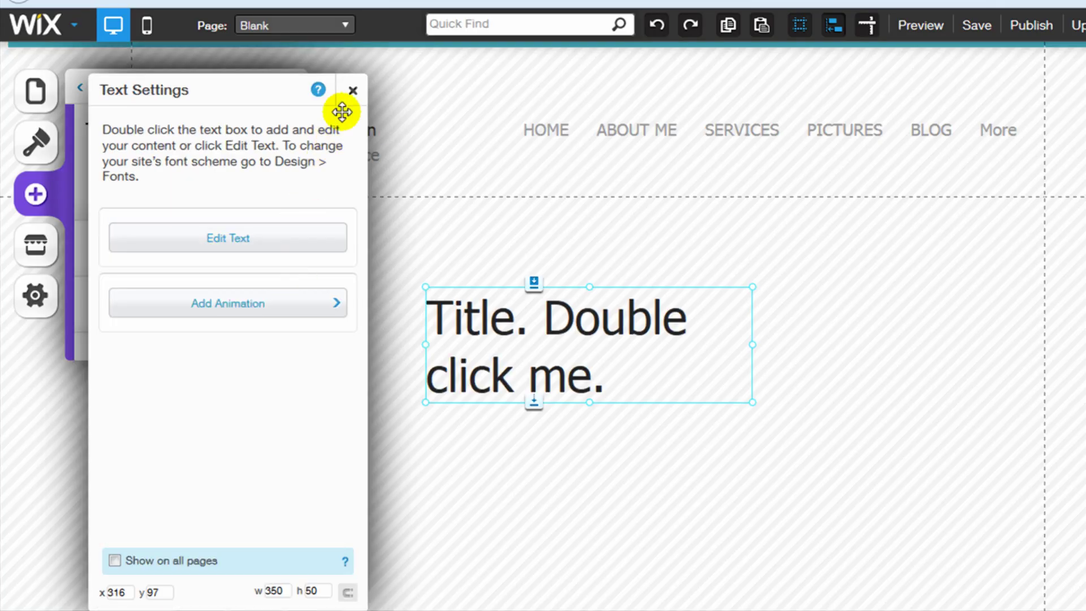
Add a paragraph text box and place it below the title
left_click(354, 91)
left_click(164, 318)
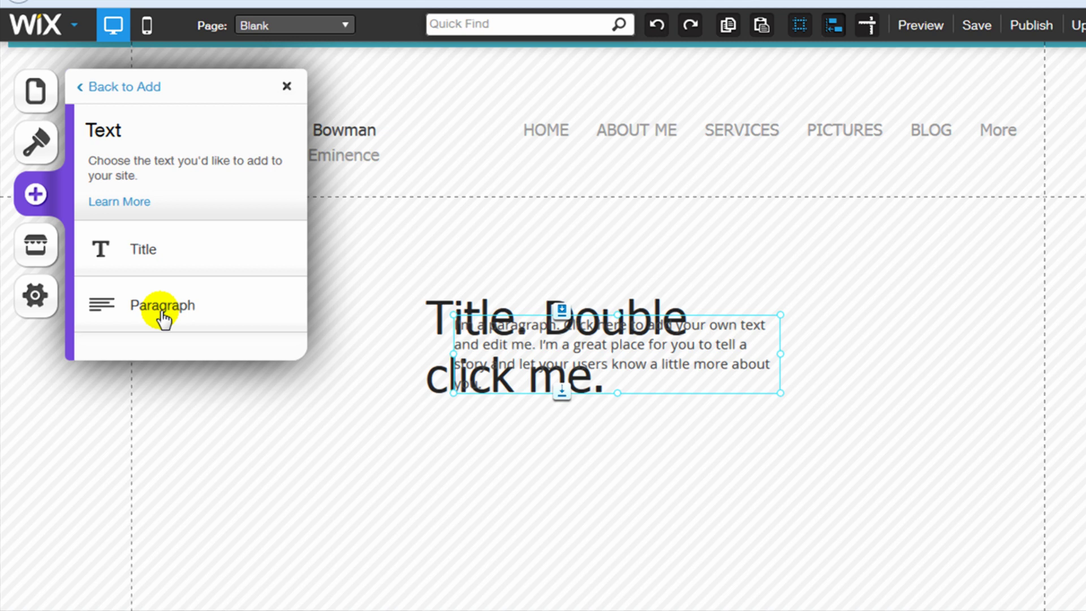
left_click_drag(651, 355, 615, 455)
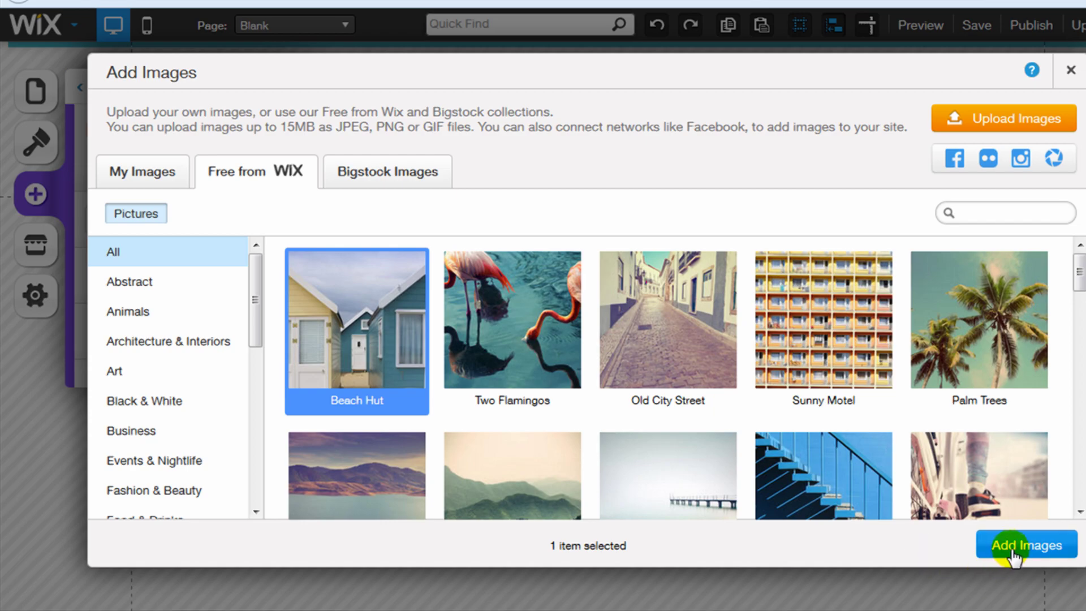
Add the Beach Hut image and move it beside the paragraph
left_click(1013, 547)
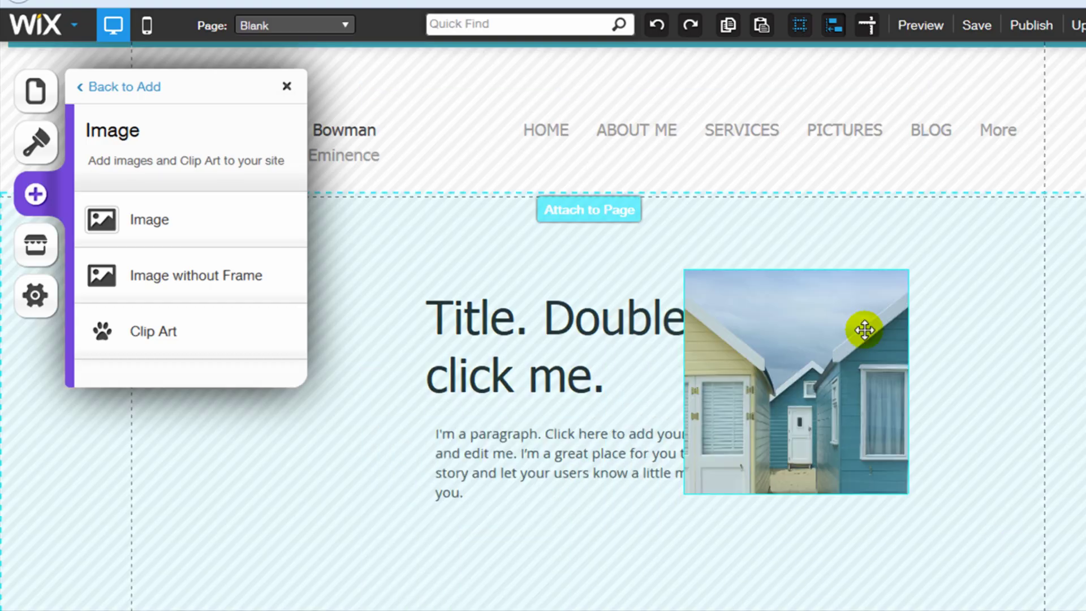
left_click_drag(536, 484, 942, 329)
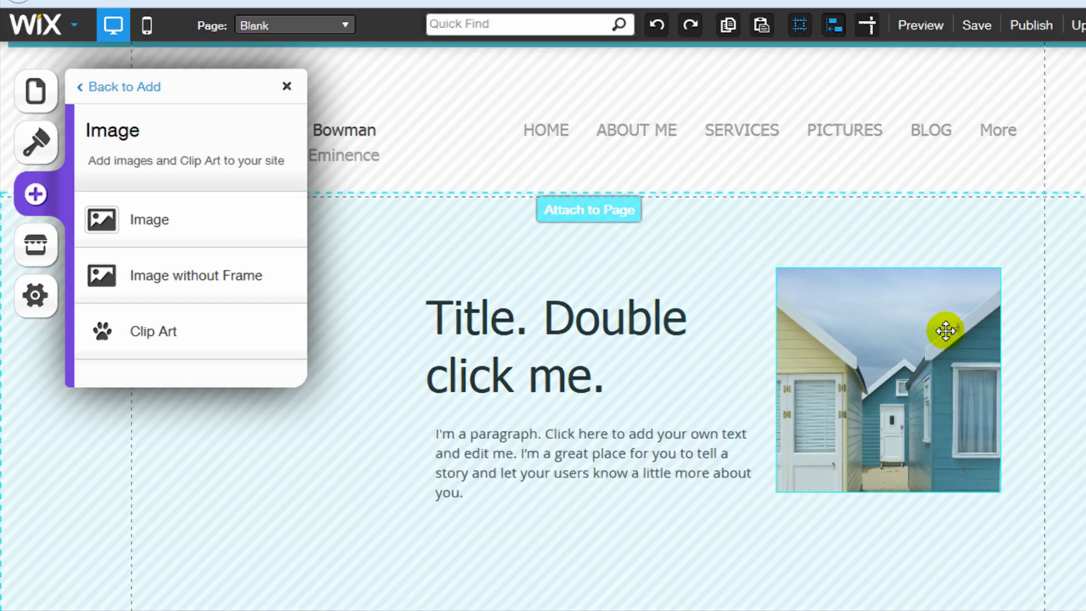
Add a blue box shape and move it lower on the page
left_click(124, 87)
left_click(153, 308)
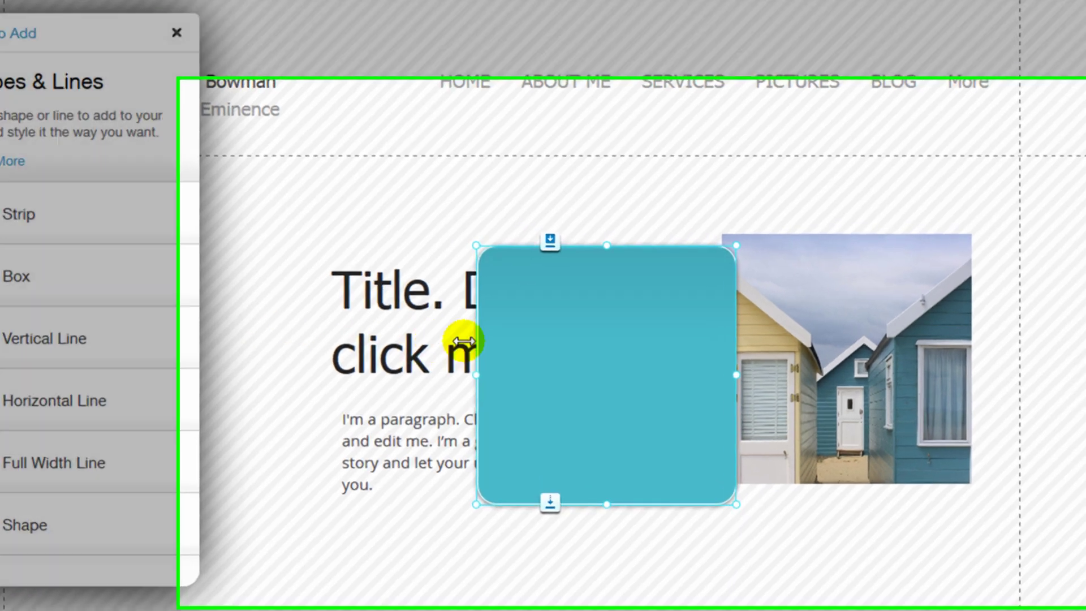
left_click_drag(534, 323, 484, 410)
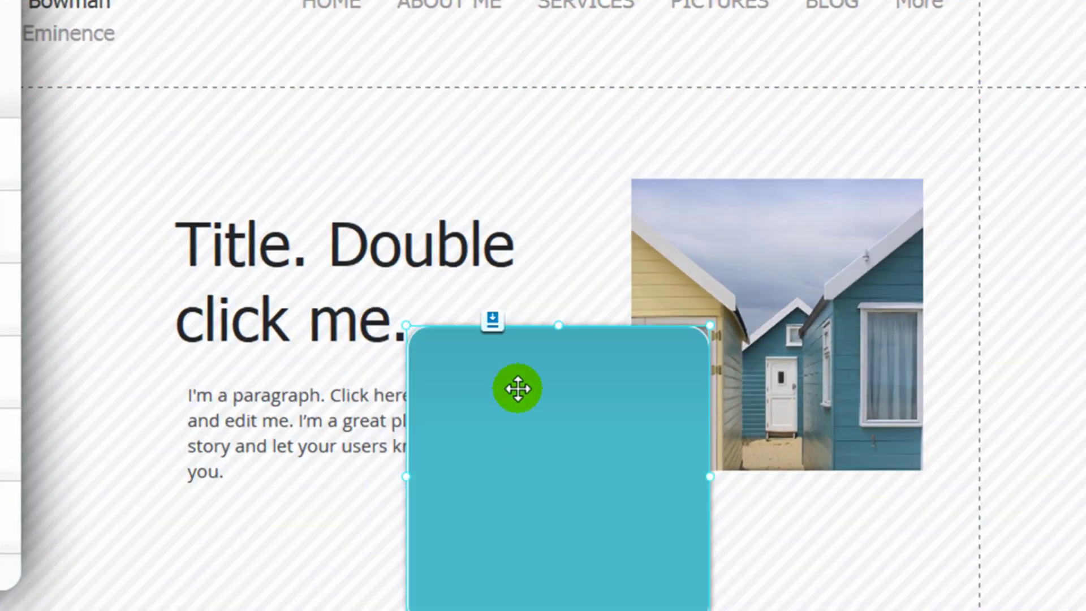
Stretch and position the blue box to frame the paragraph and image
left_click_drag(540, 370, 288, 38)
left_click_drag(603, 322, 935, 395)
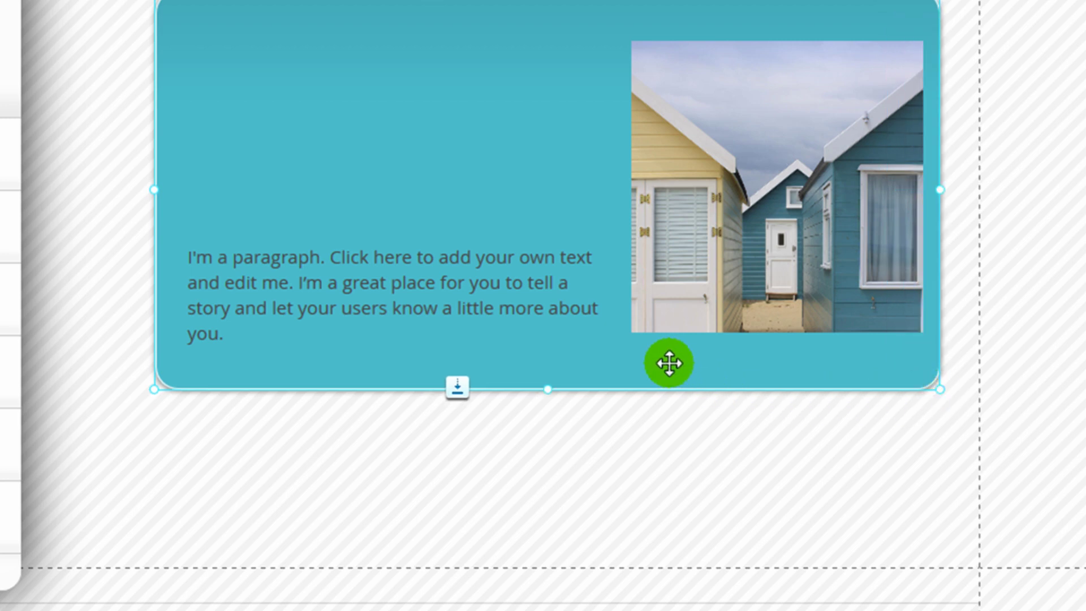
right_click(670, 363)
Give the box a Fly-In entrance animation and restyle it as an ellipse
left_click(895, 546)
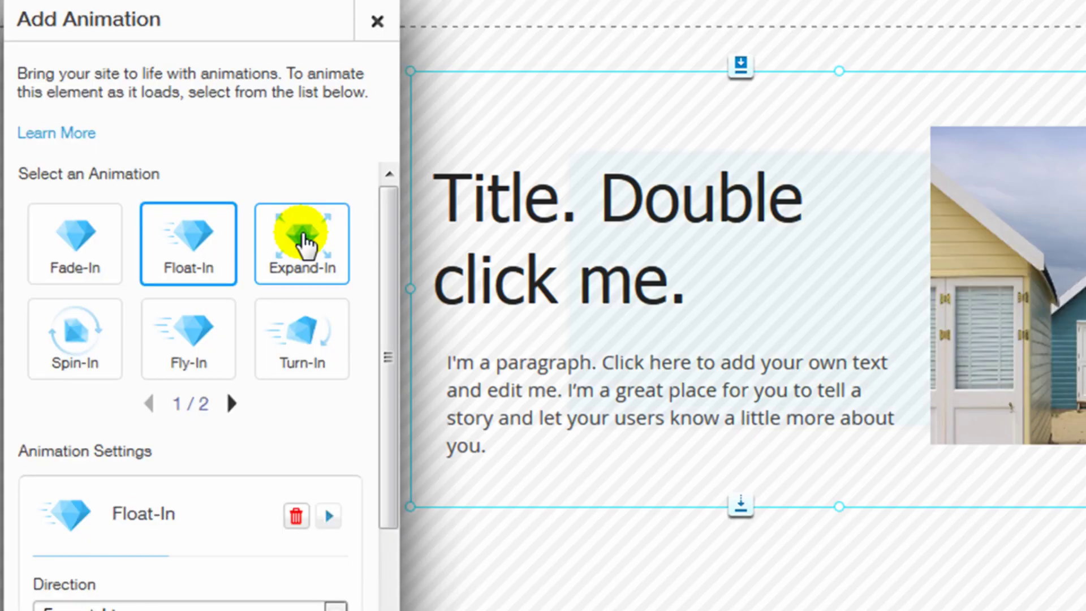
left_click(303, 237)
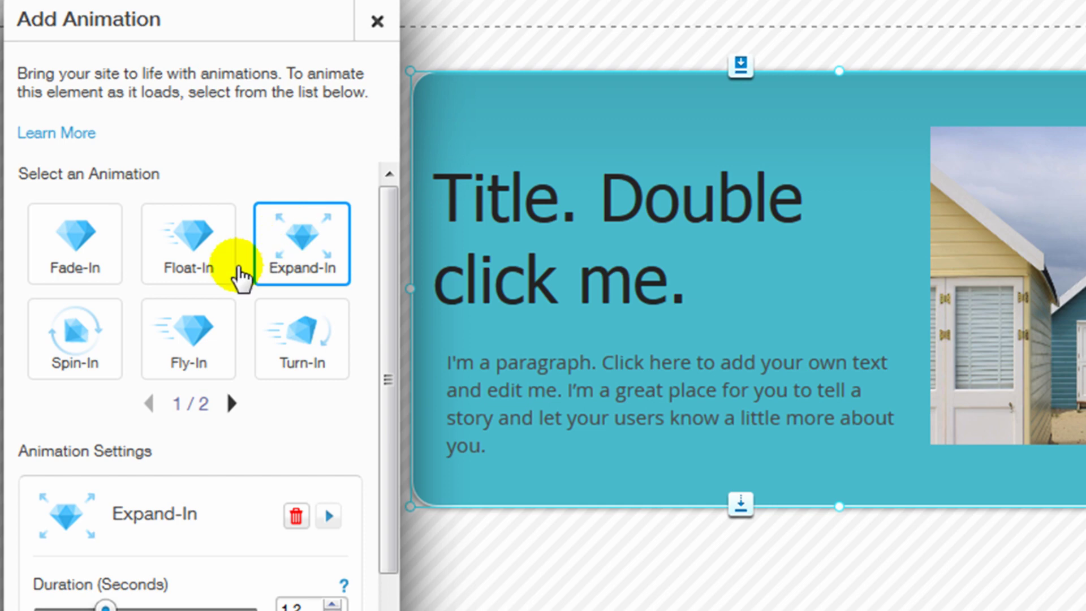
left_click(192, 336)
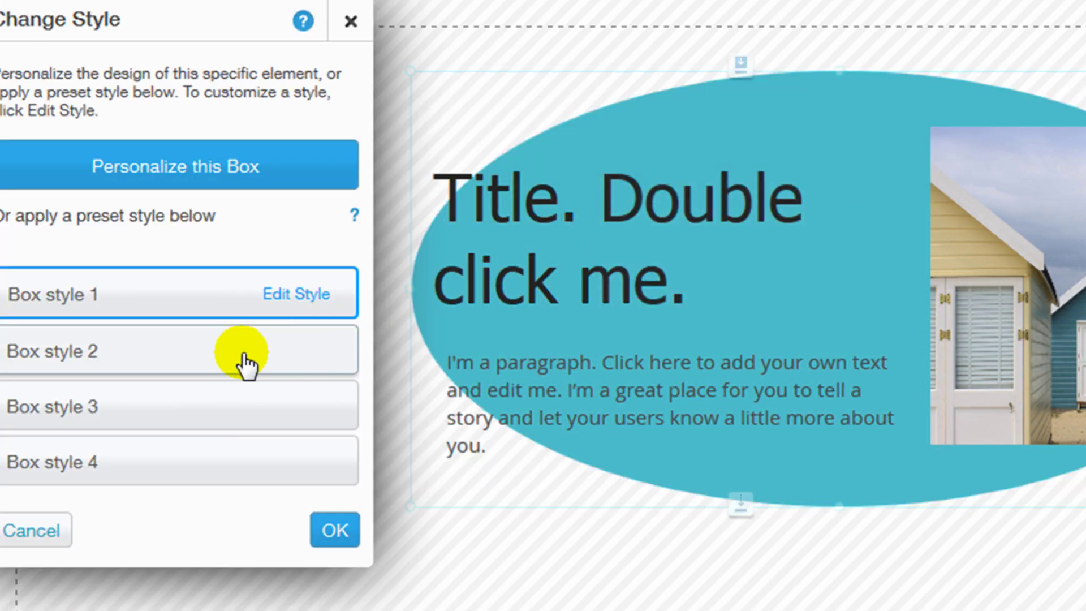
left_click(242, 364)
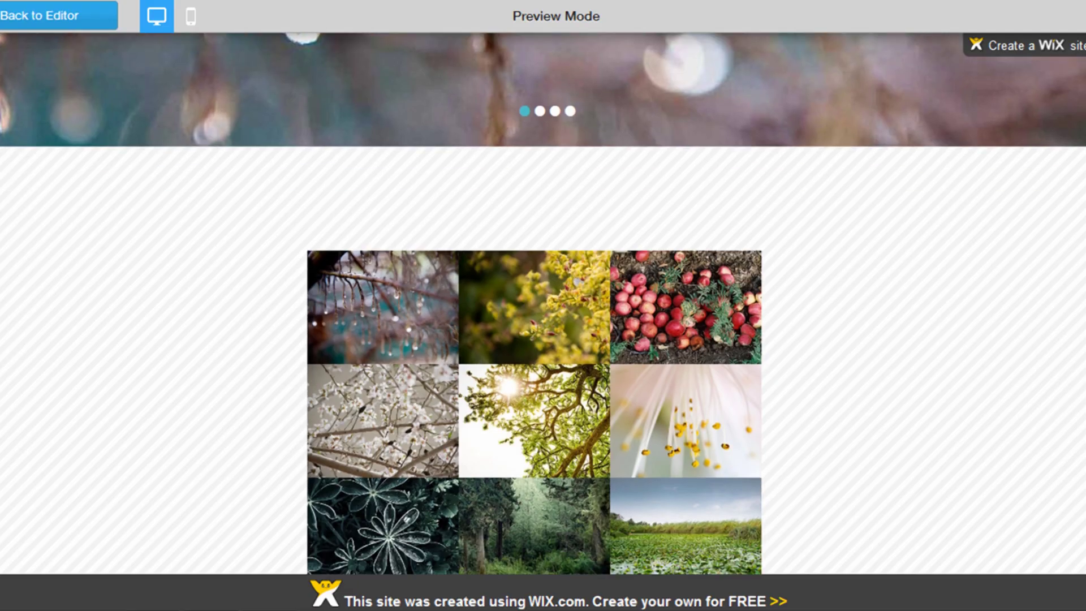
mouse_move(534, 160)
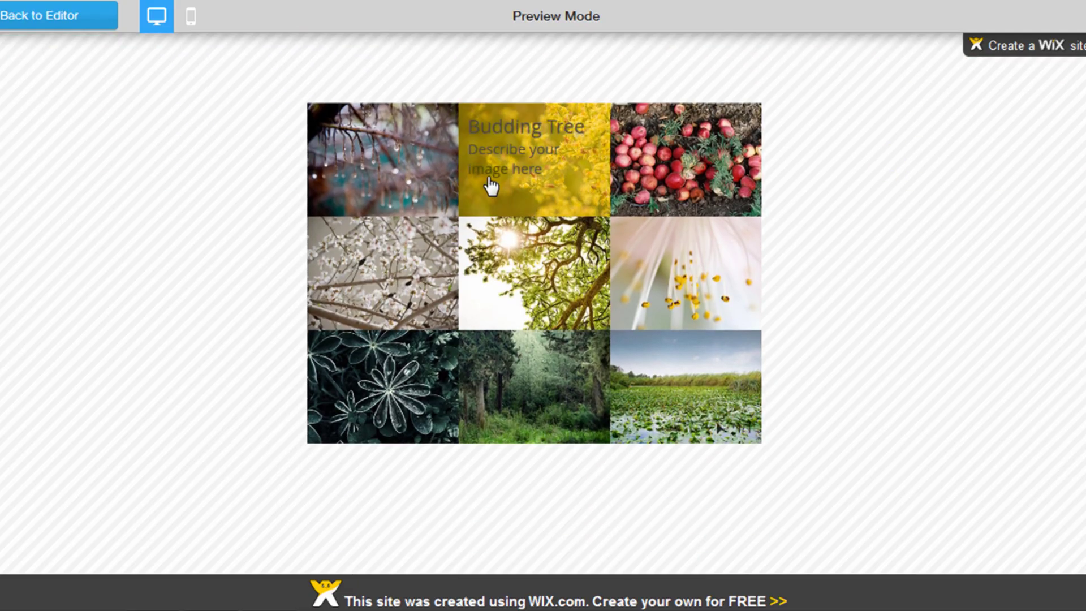
Enlarge the Budding Tree photo in preview, close it, and advance the slider twice
left_click(490, 184)
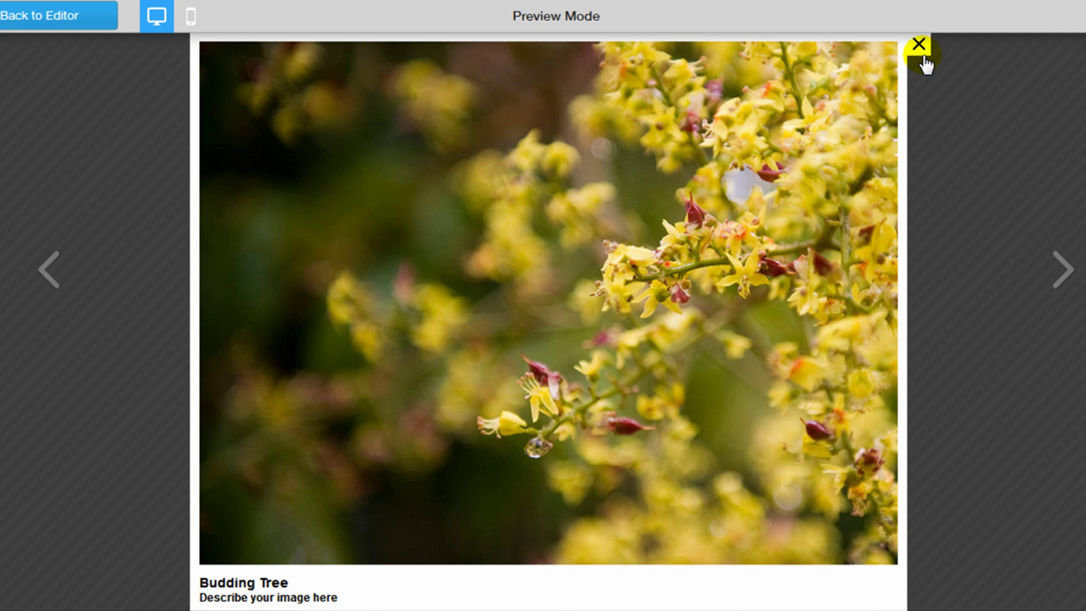
left_click(1063, 270)
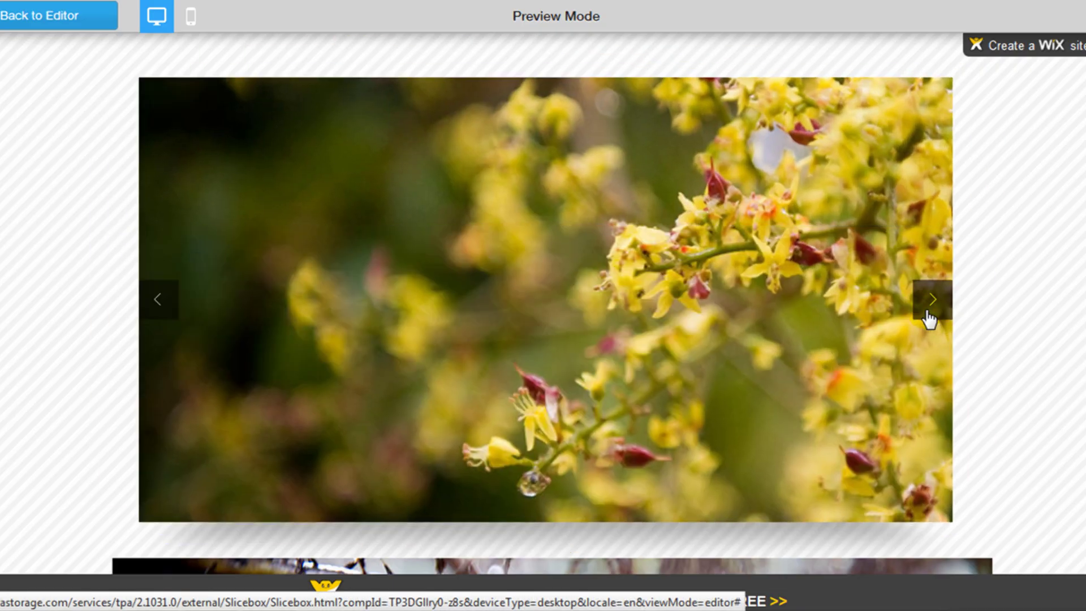
left_click(928, 318)
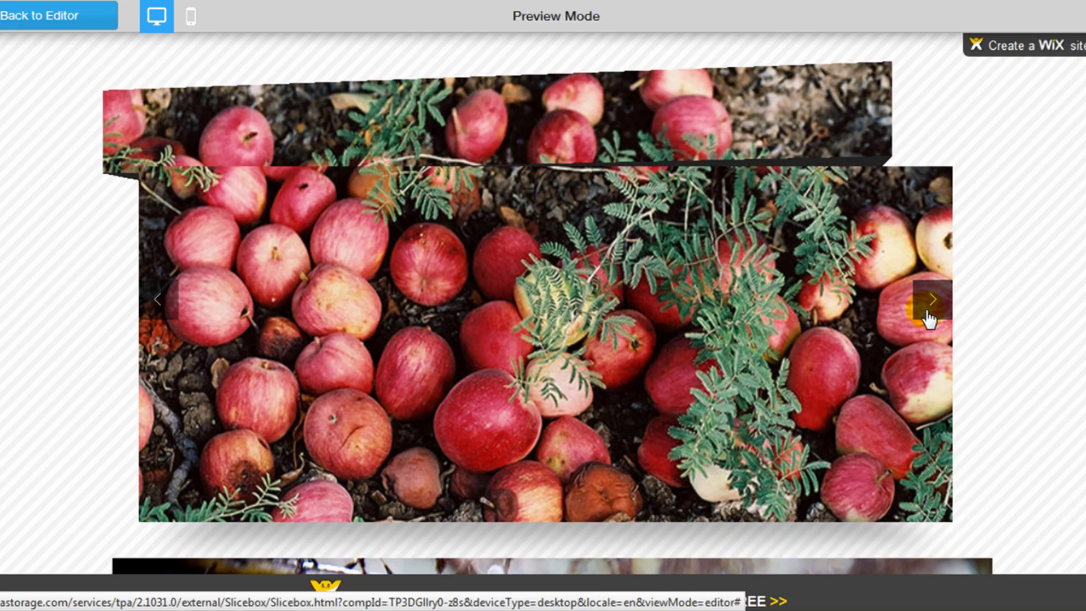
left_click(928, 318)
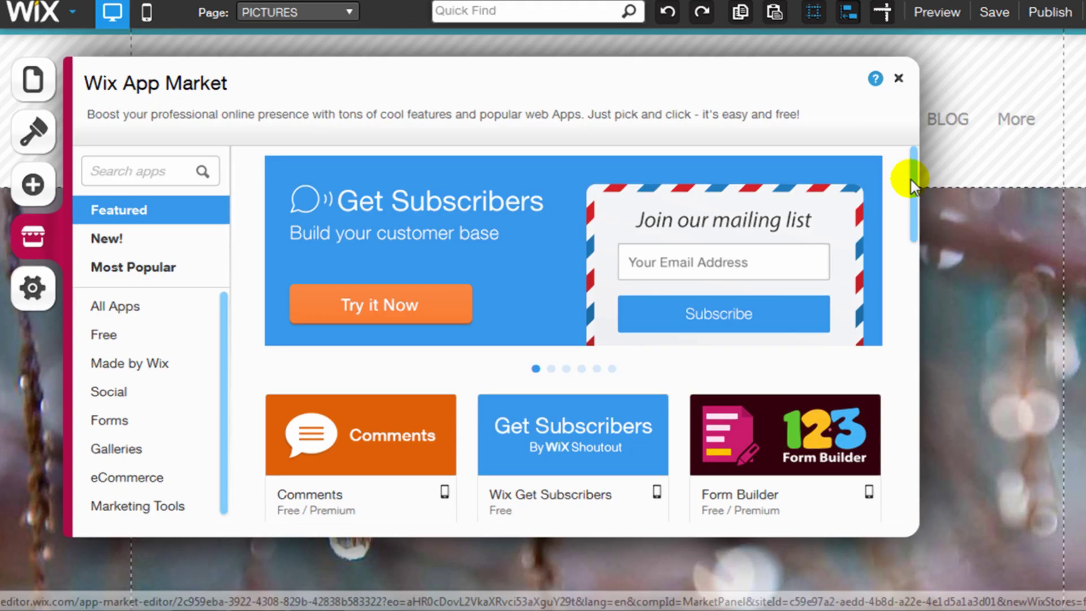
scroll(933, 182, "down", 2)
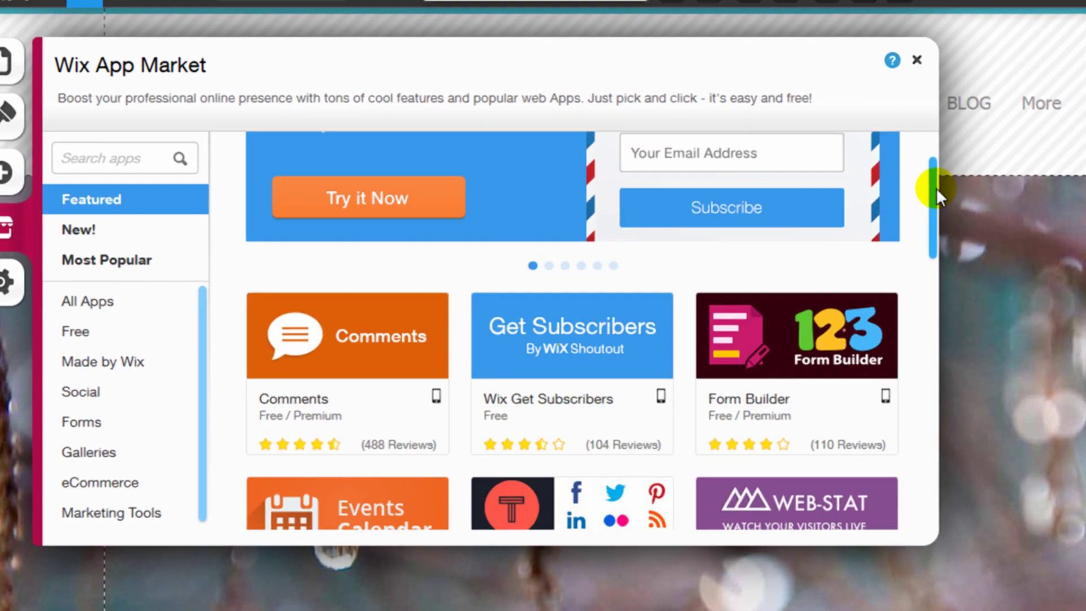
left_click_drag(936, 188, 959, 241)
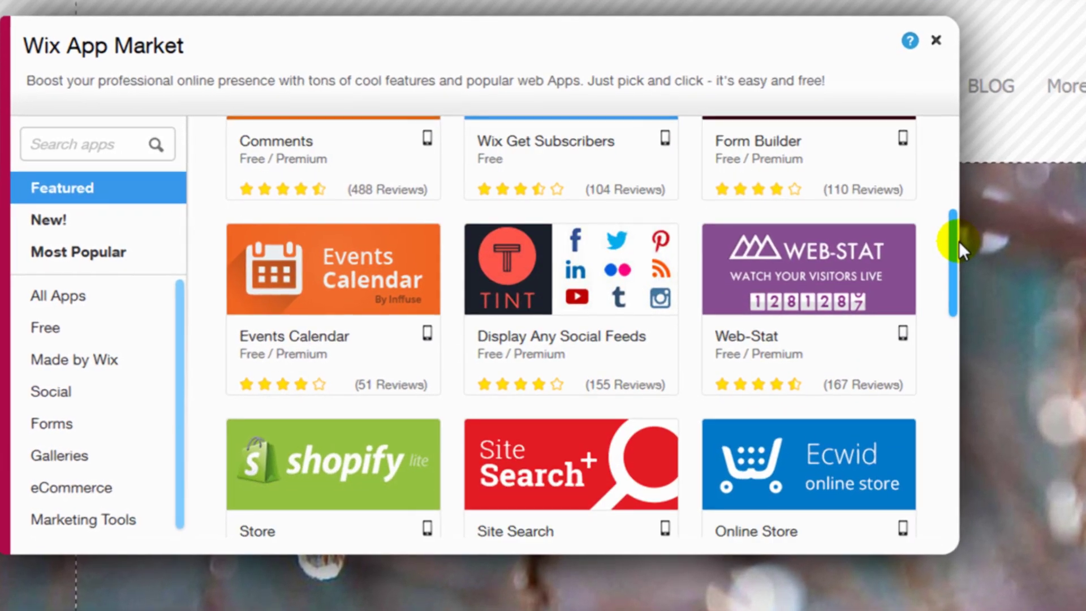
mouse_move(959, 241)
left_mouse_down()
mouse_move(1030, 348)
mouse_move(1073, 479)
left_mouse_up()
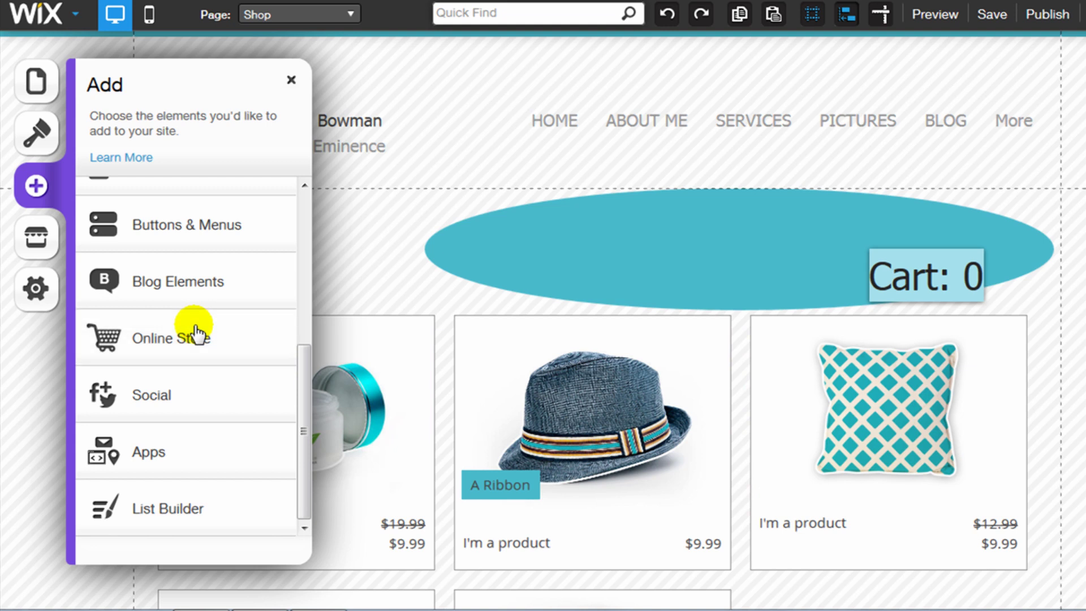
Tour the Online Store manager: orders, products, payment settings and coupons
left_click(197, 335)
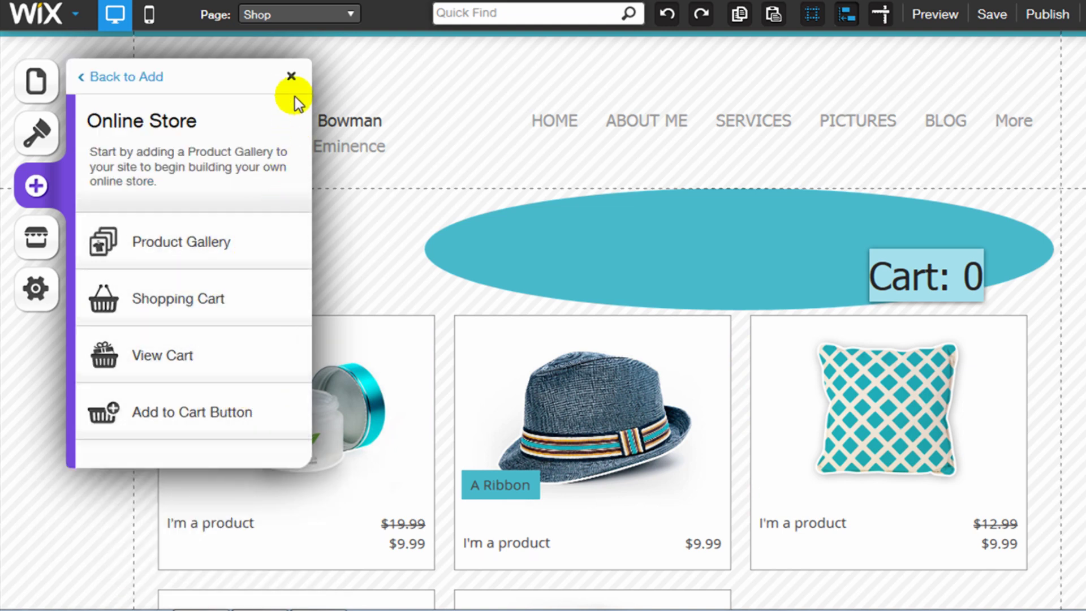
left_click(291, 76)
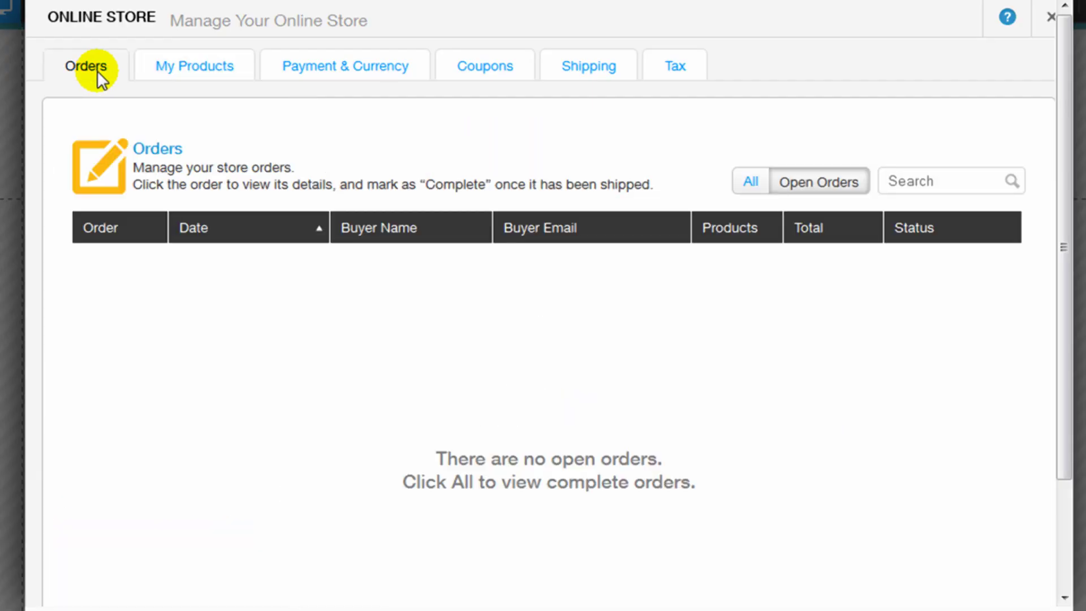
left_click(194, 64)
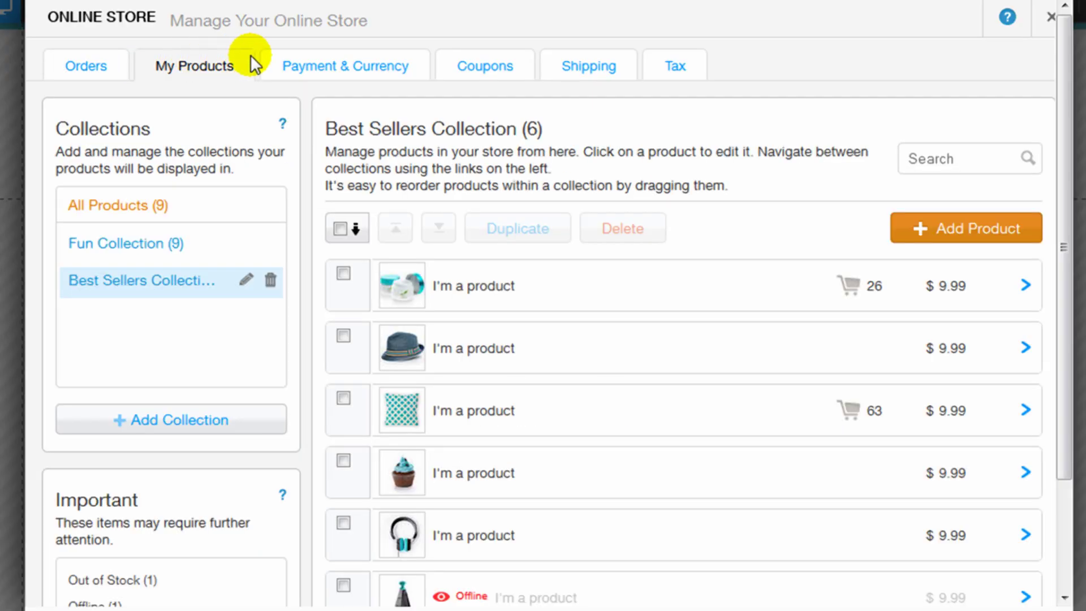
left_click(323, 69)
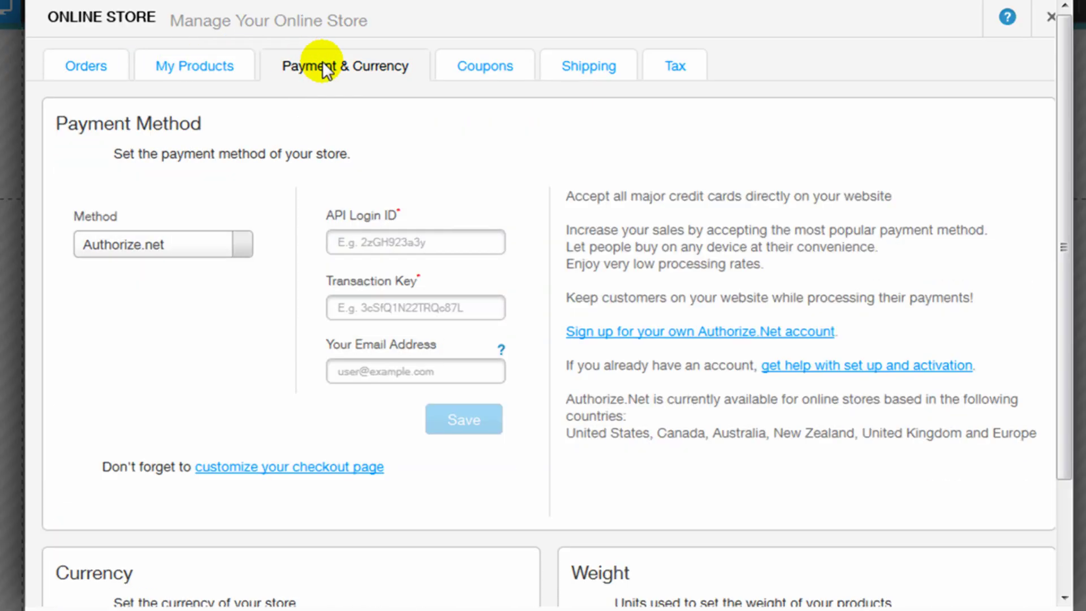
left_click(465, 72)
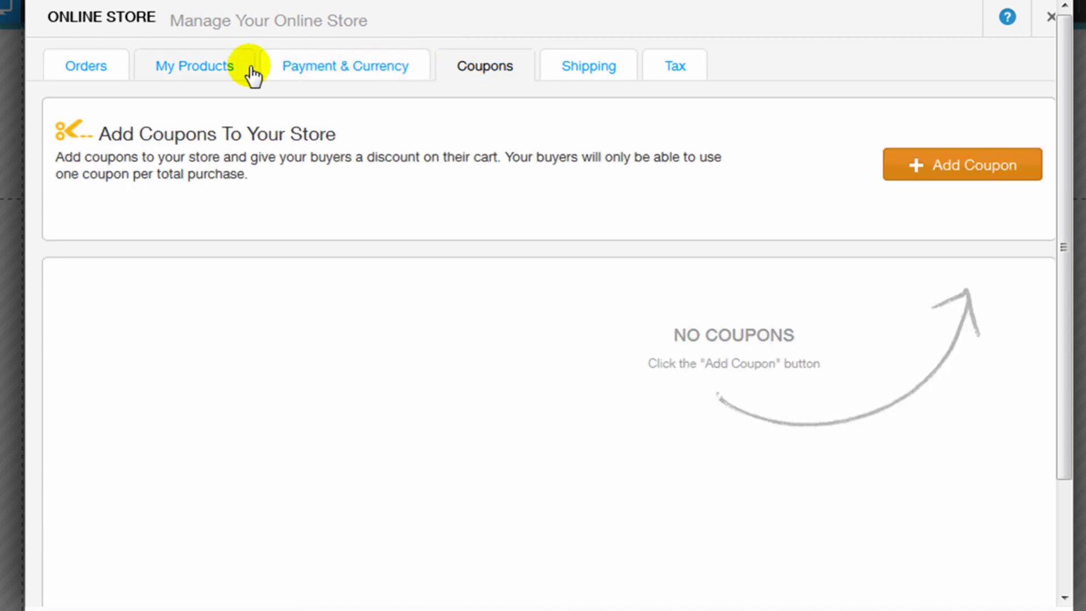
left_click(233, 75)
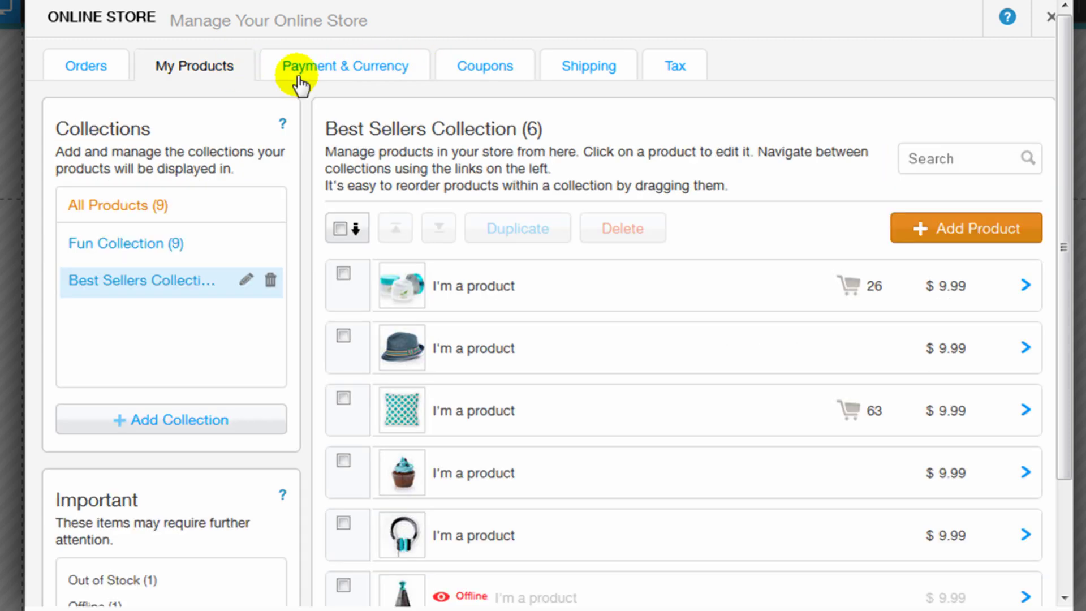
Start a new product form, then view the pillow product's details in preview
left_click(967, 238)
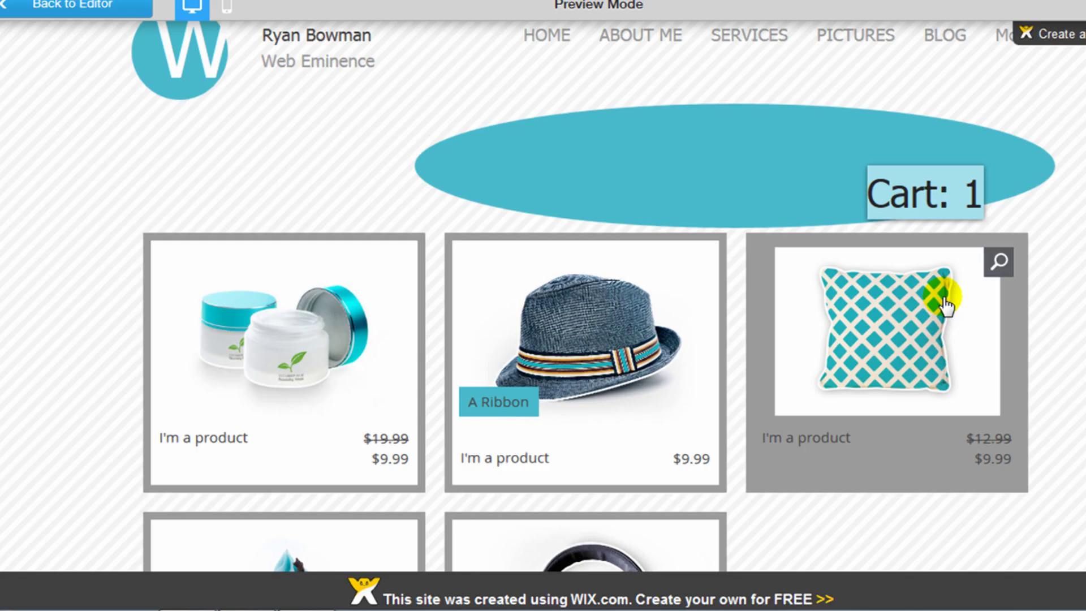
left_click(943, 296)
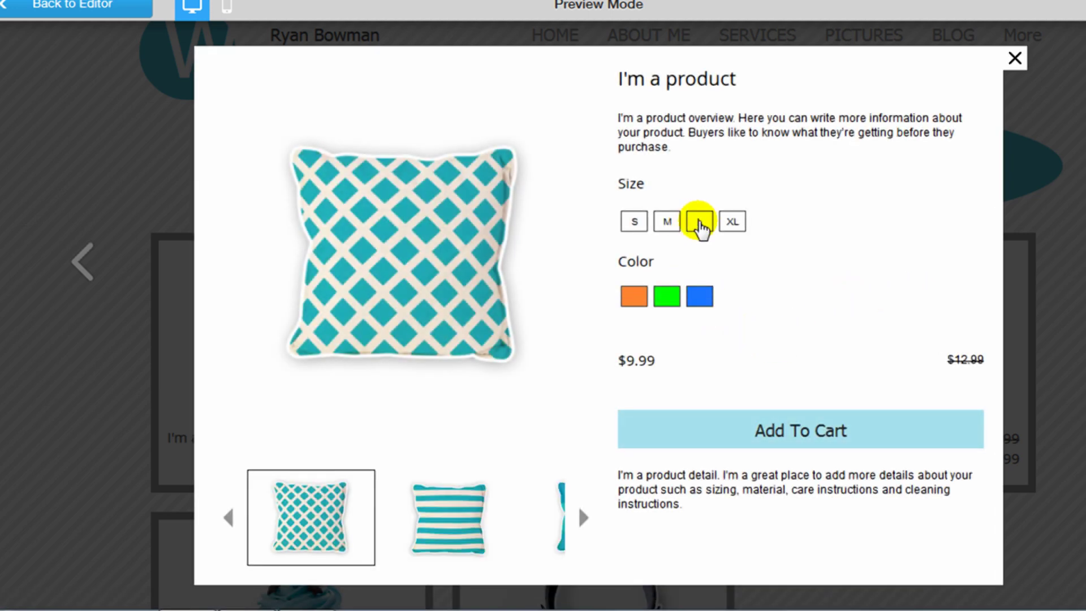
Choose the green colour for the pillow and reveal more product photos
left_click(667, 299)
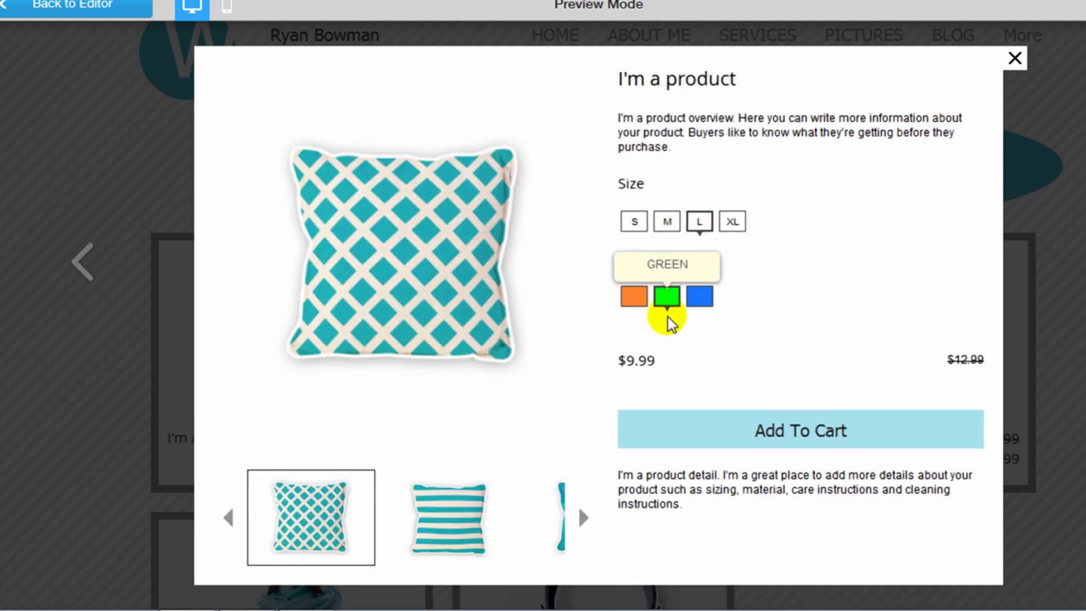
left_click(584, 517)
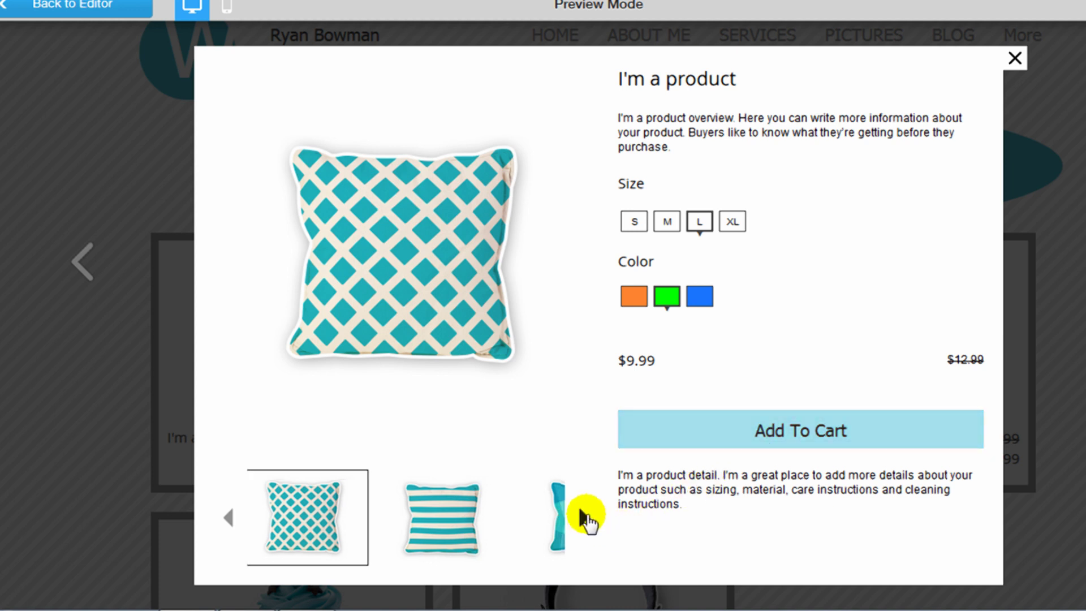
scroll(543, 340, "down", 3)
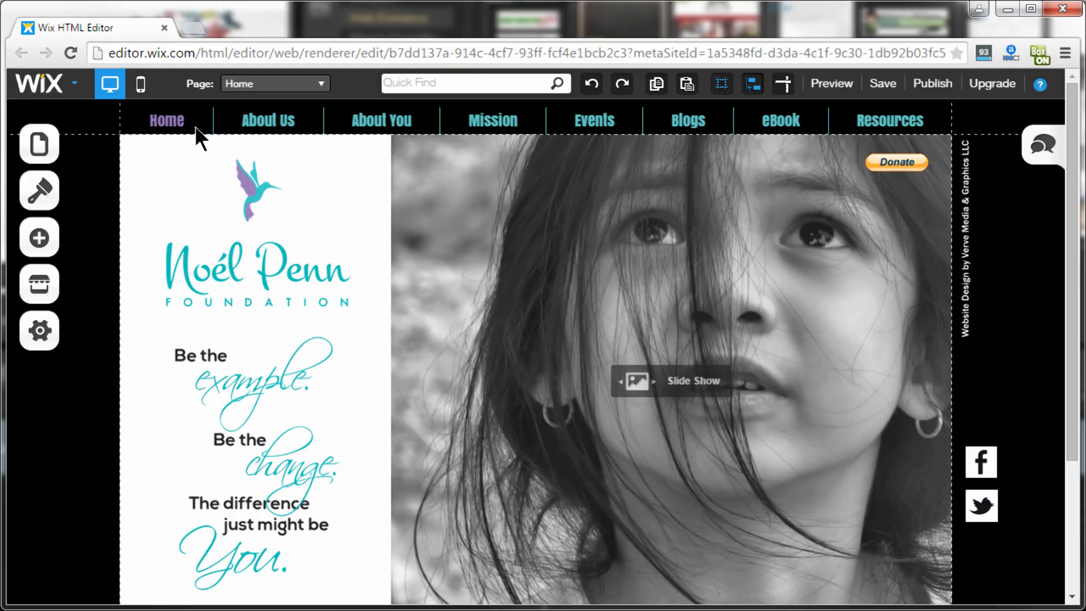
Switch the Noél Penn Foundation home page to the mobile layout
left_click(141, 89)
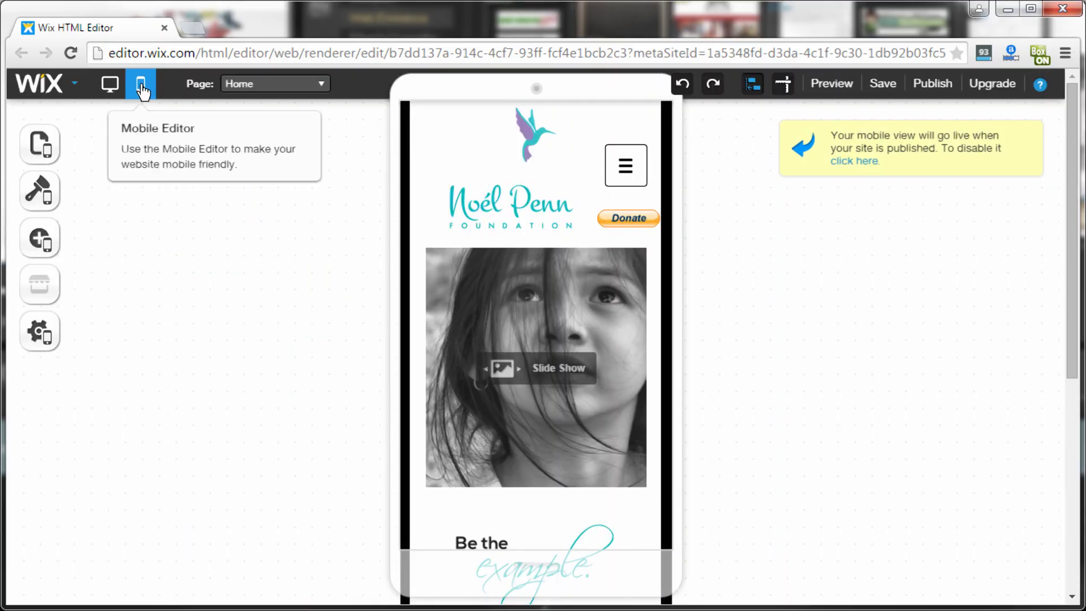
scroll(612, 376, "down", 3)
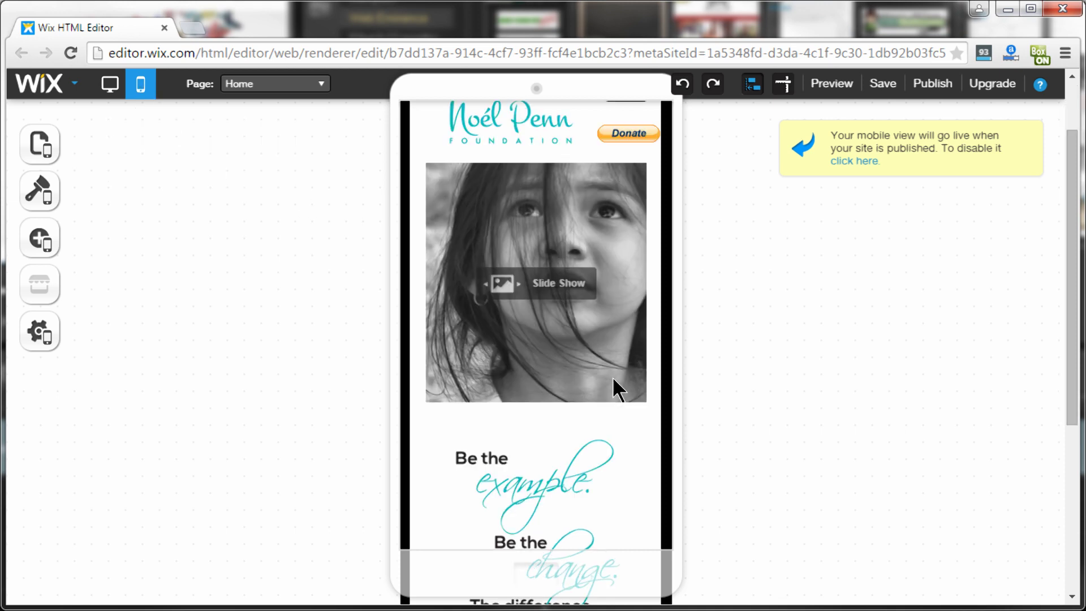
scroll(613, 381, "down", 2)
scroll(614, 382, "down", 2)
scroll(613, 381, "up", 3)
scroll(613, 380, "up", 3)
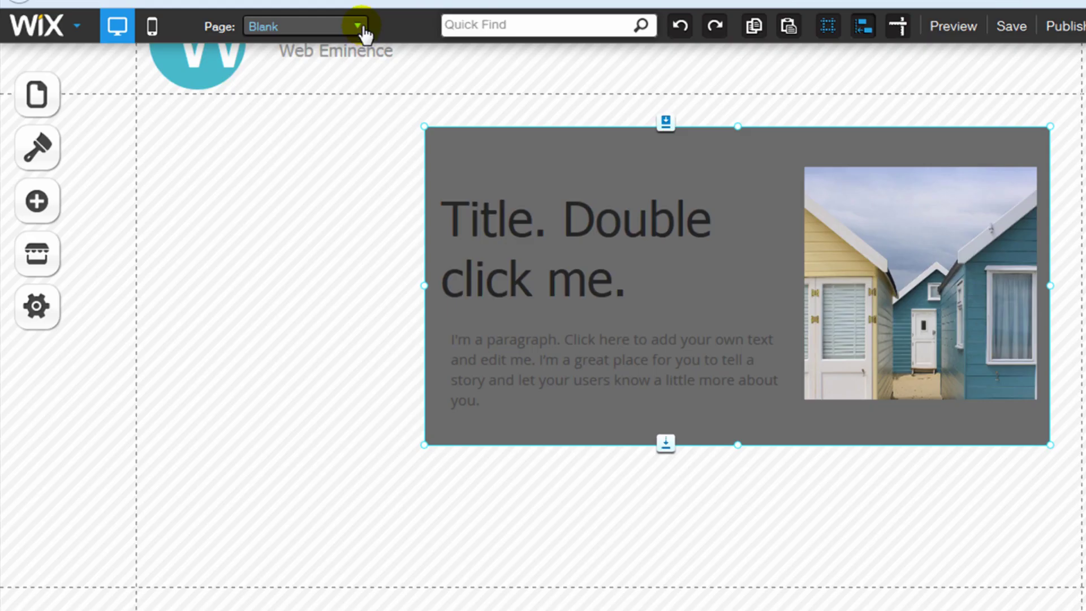
Switch to the SERVICES page and start editing its pricing paragraph text
left_click(359, 28)
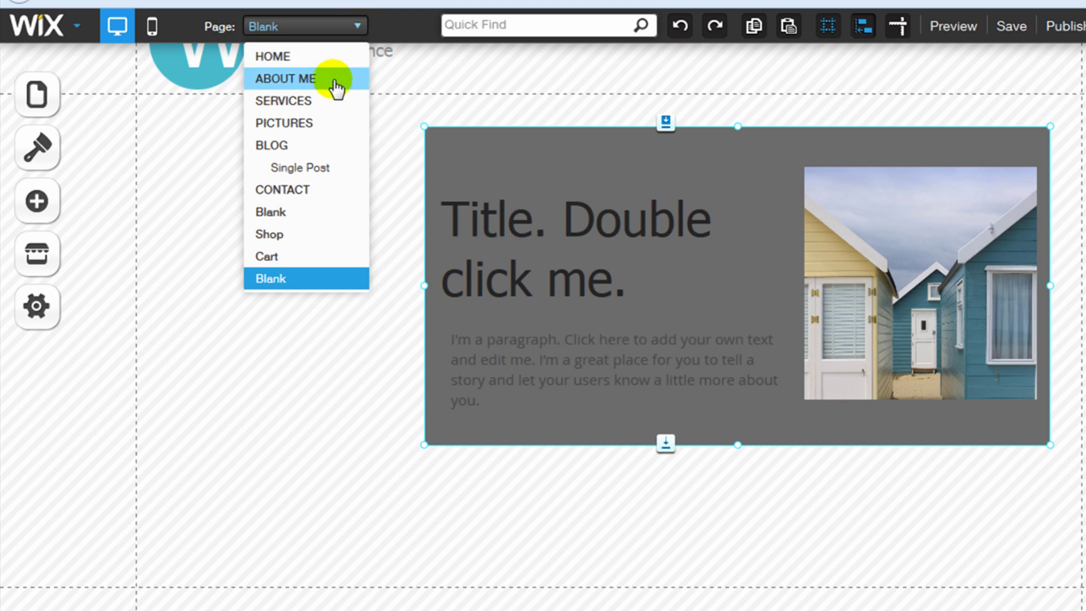
left_click(324, 100)
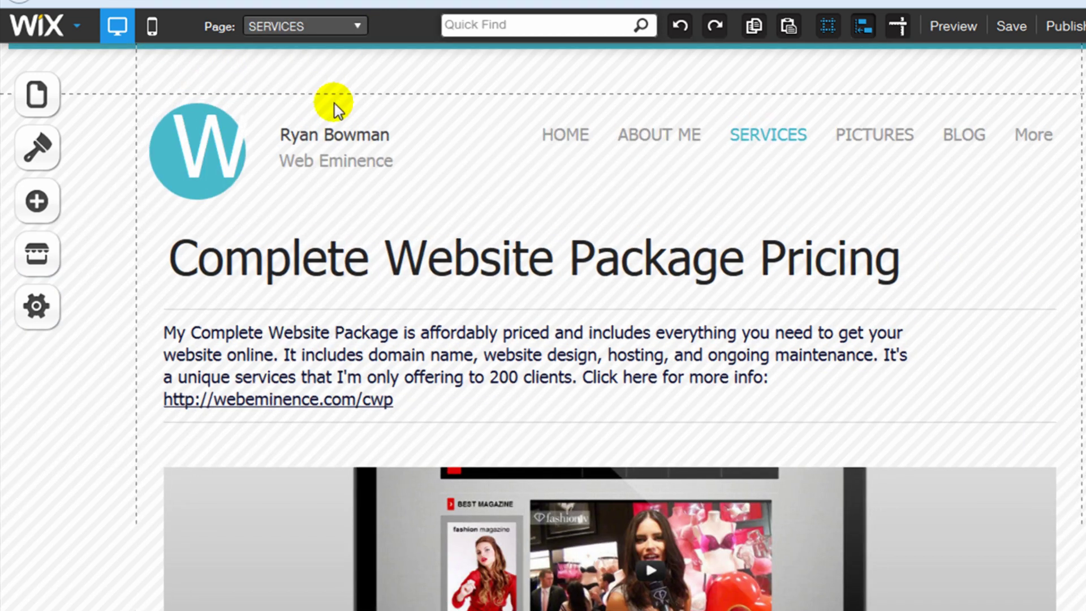
right_click(516, 335)
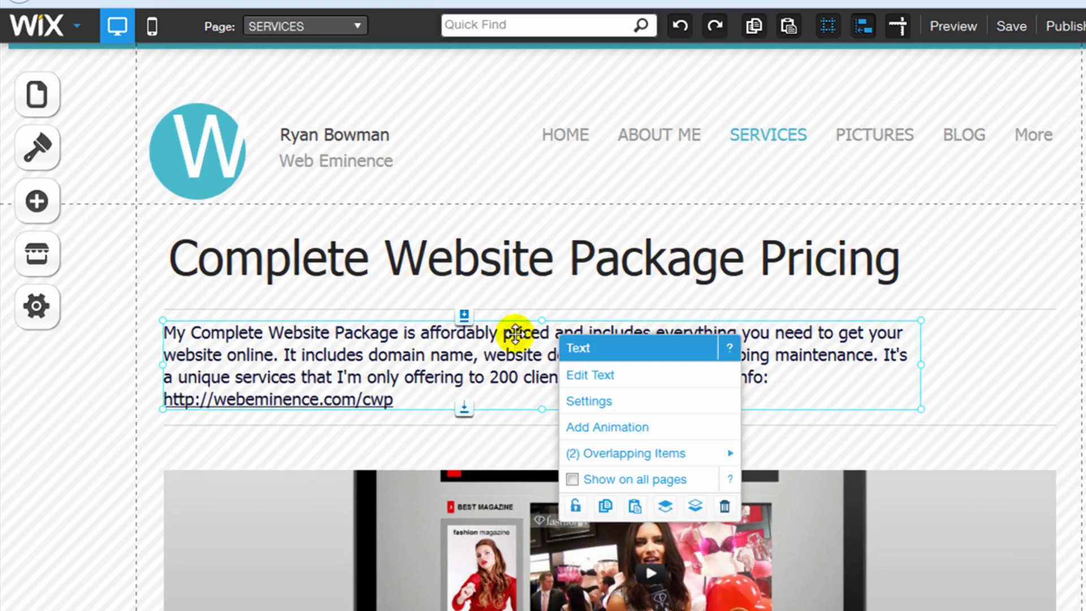
left_click(584, 383)
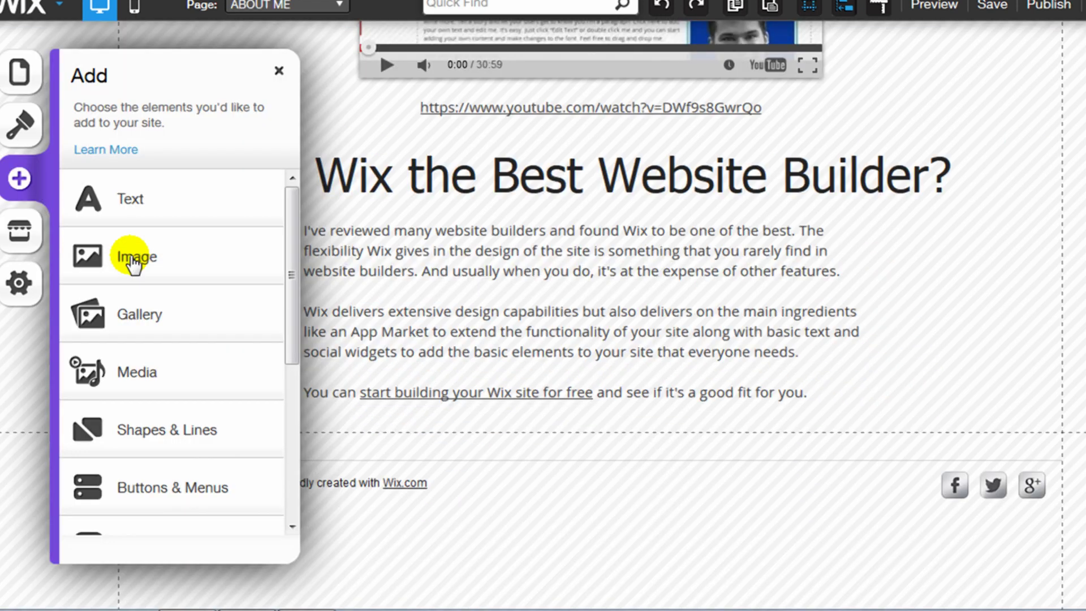
Add the Speech Bubbles Green clip art from the image gallery to the About Me page
left_click(126, 254)
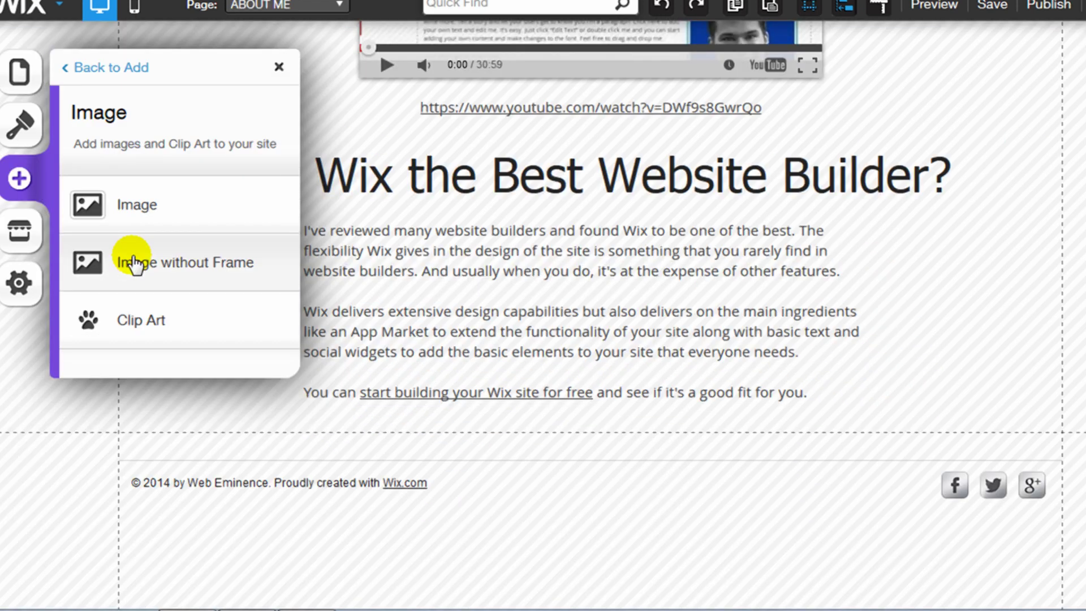
left_click(144, 318)
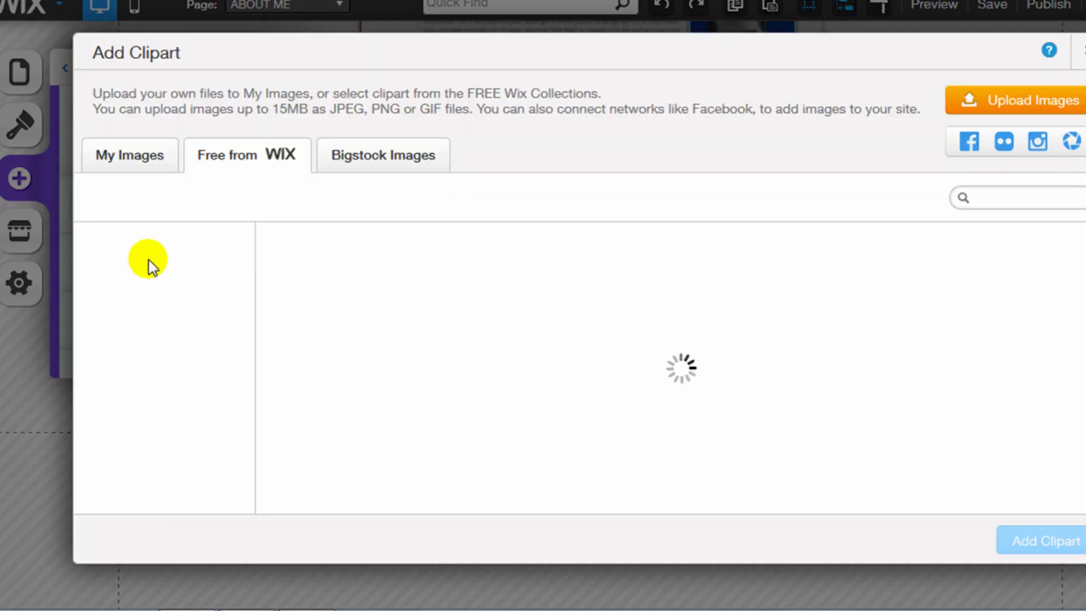
left_click(996, 323)
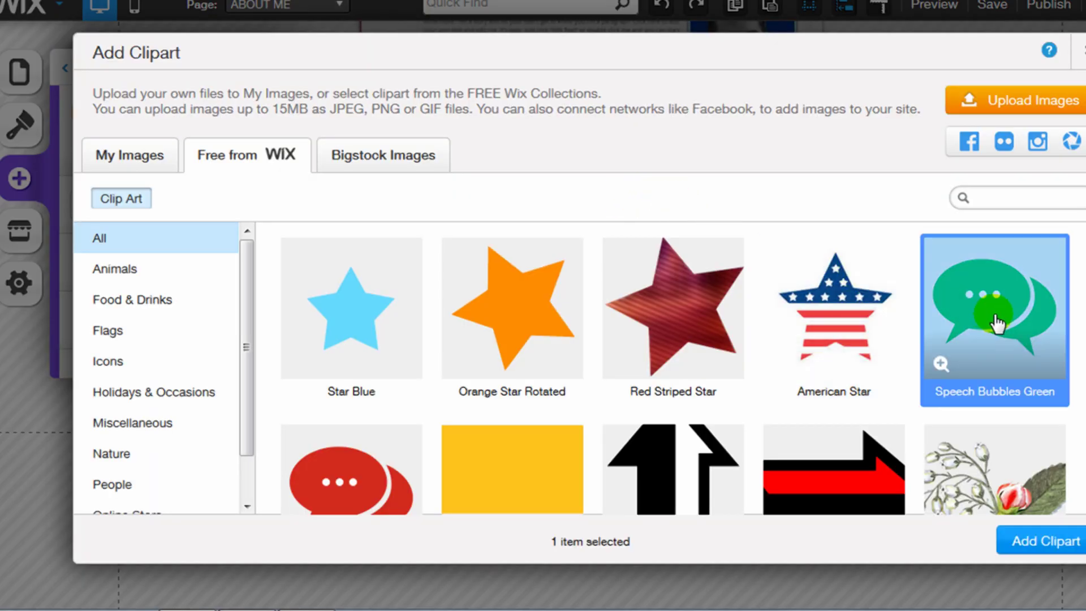
left_click(1044, 538)
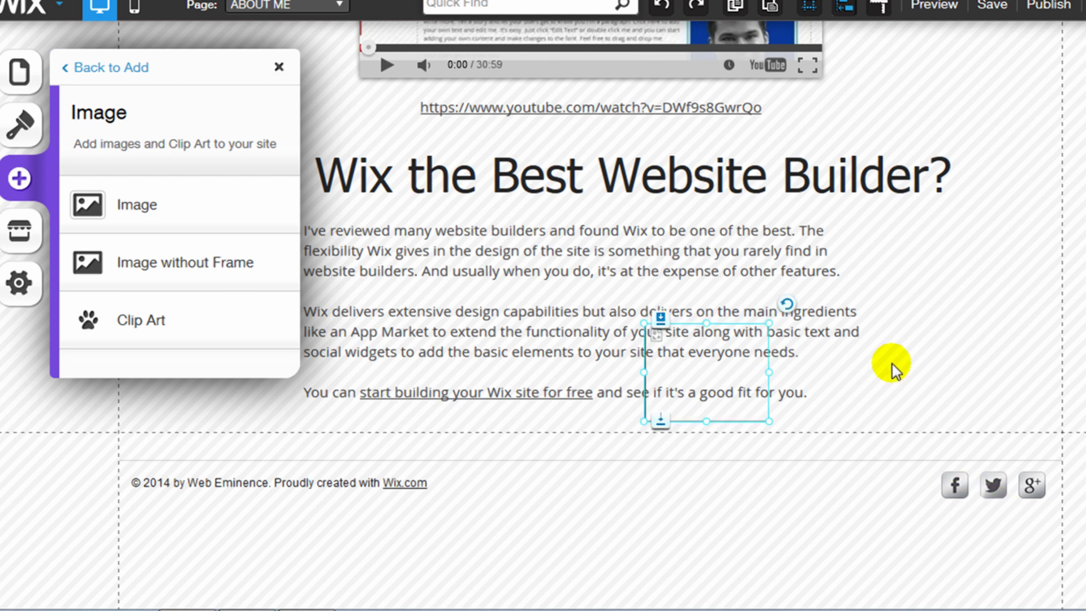
Move the speech bubbles beside the first paragraph and enlarge them
left_click_drag(719, 380, 933, 280)
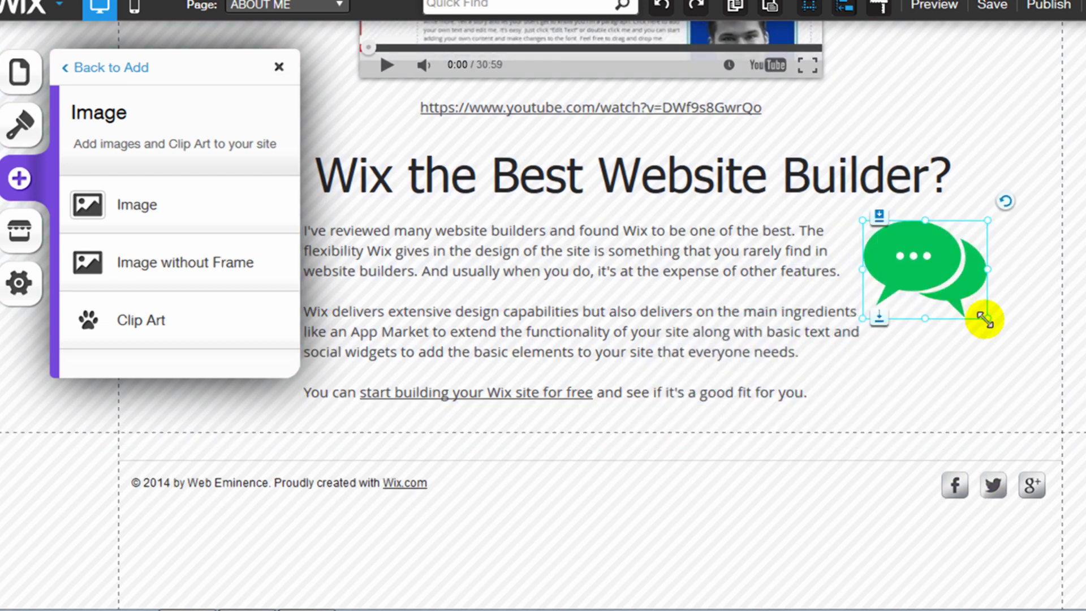
left_click_drag(983, 319, 1039, 371)
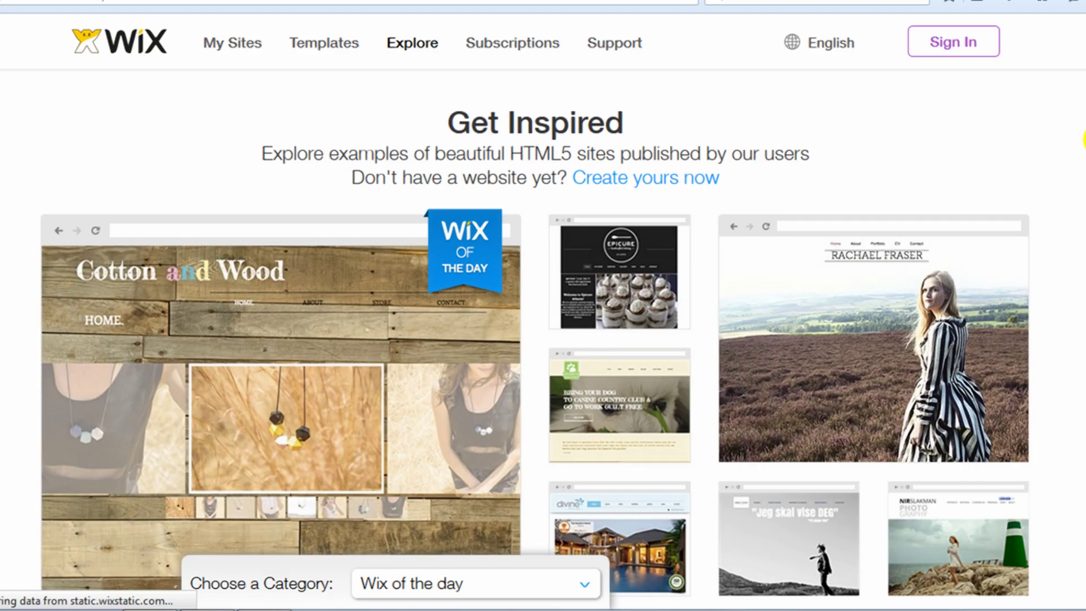
scroll(1084, 140, "down", 3)
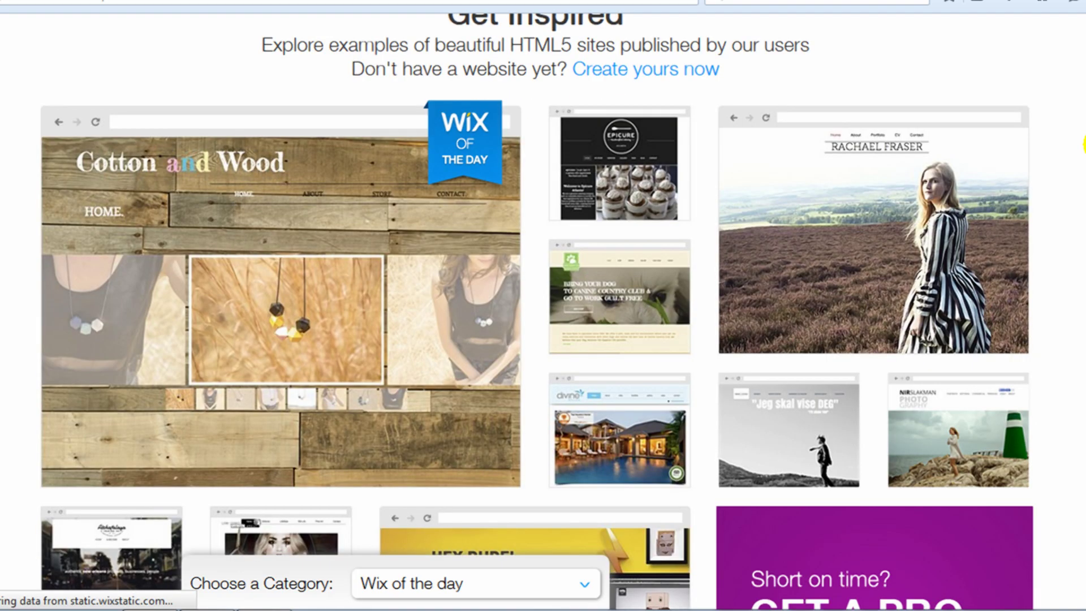
scroll(1084, 144, "down", 5)
scroll(1084, 148, "down", 5)
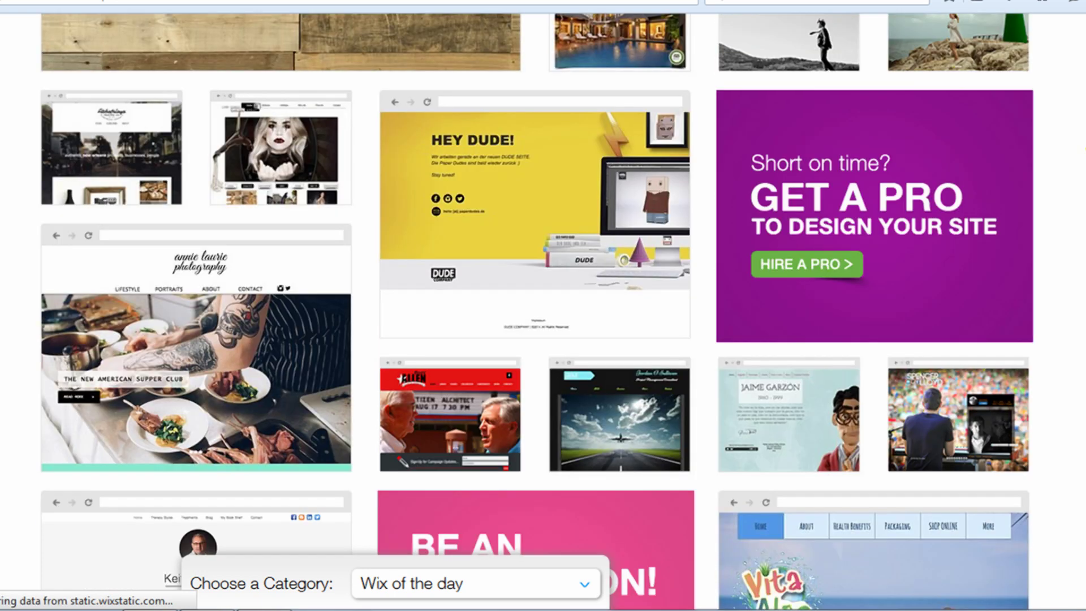
scroll(543, 305, "down", 5)
scroll(543, 305, "down", 3)
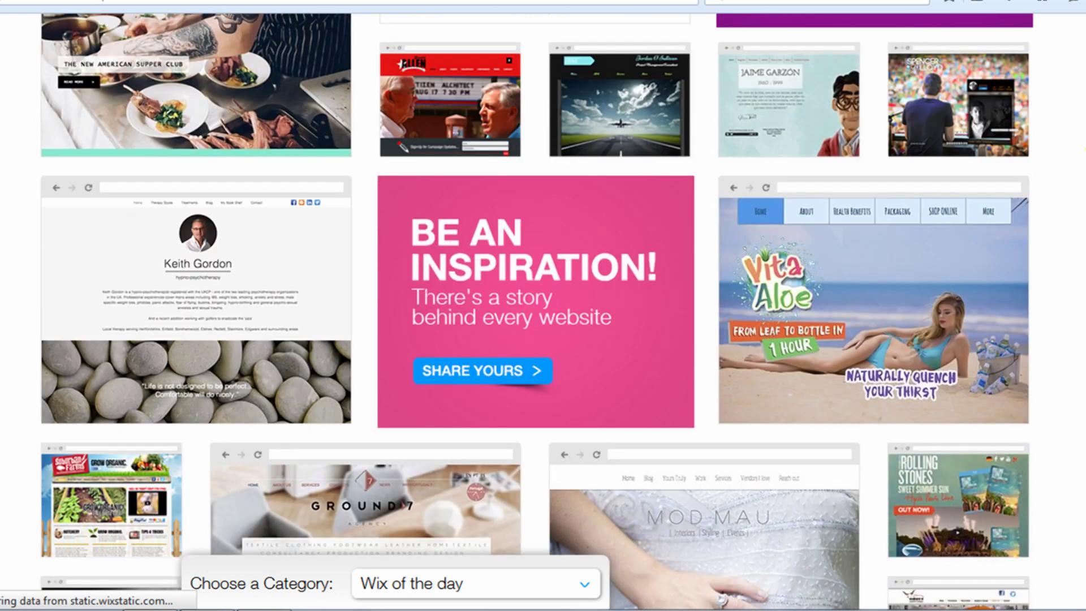
scroll(543, 305, "down", 5)
scroll(543, 305, "down", 3)
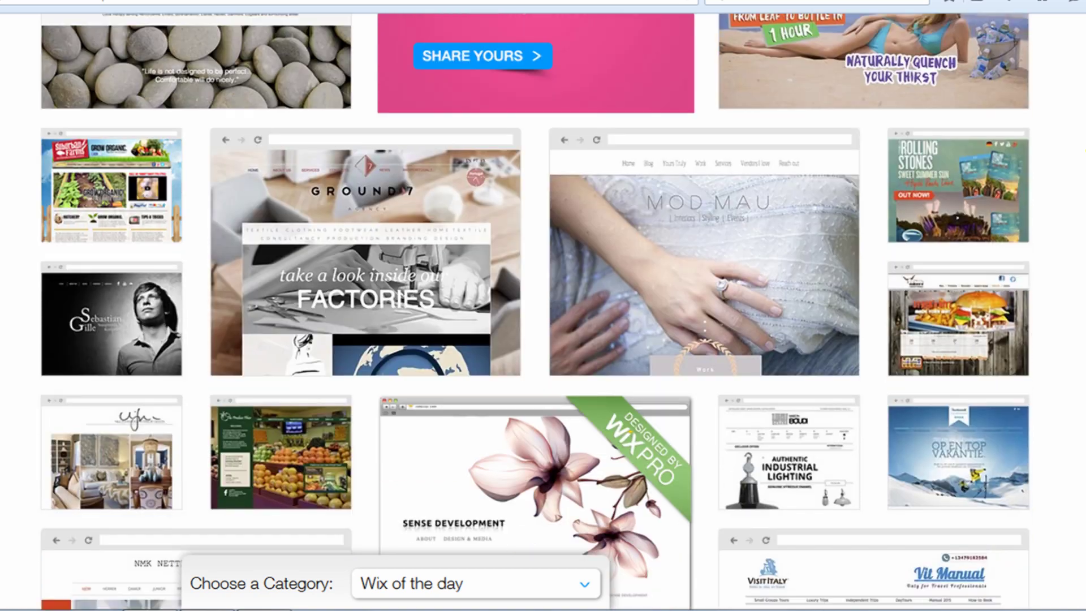
scroll(543, 306, "down", 2)
scroll(543, 305, "down", 4)
scroll(542, 306, "down", 3)
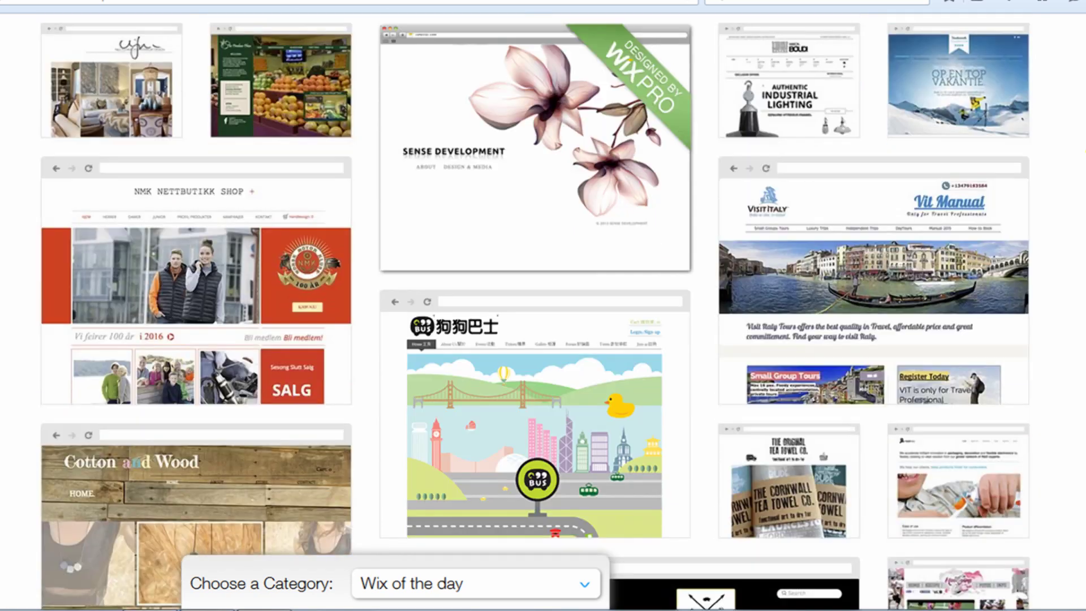
scroll(543, 305, "down", 1)
scroll(542, 305, "down", 4)
scroll(543, 306, "down", 3)
scroll(542, 306, "down", 3)
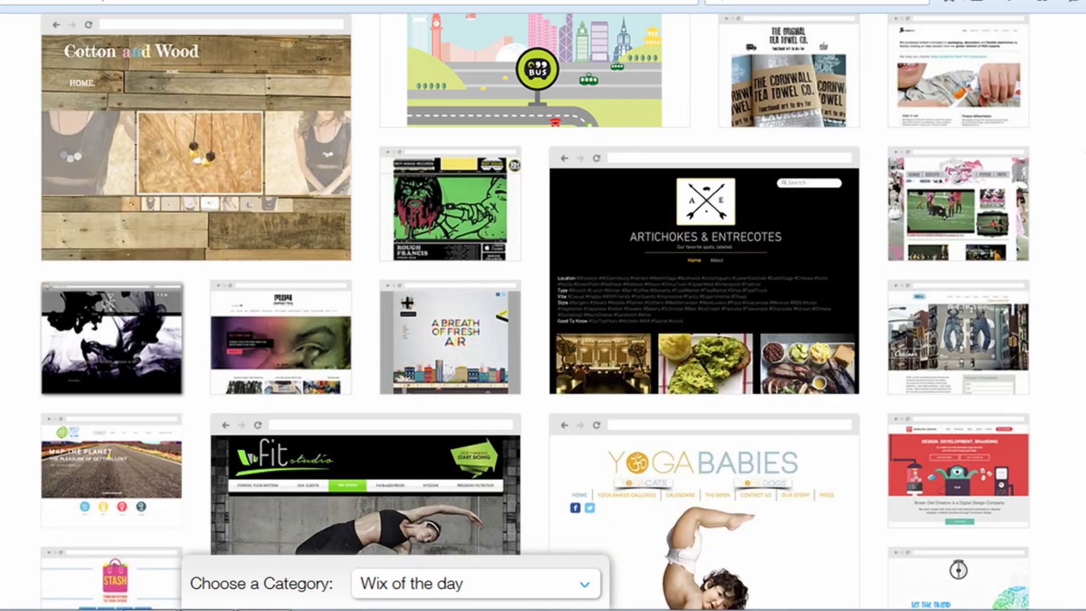